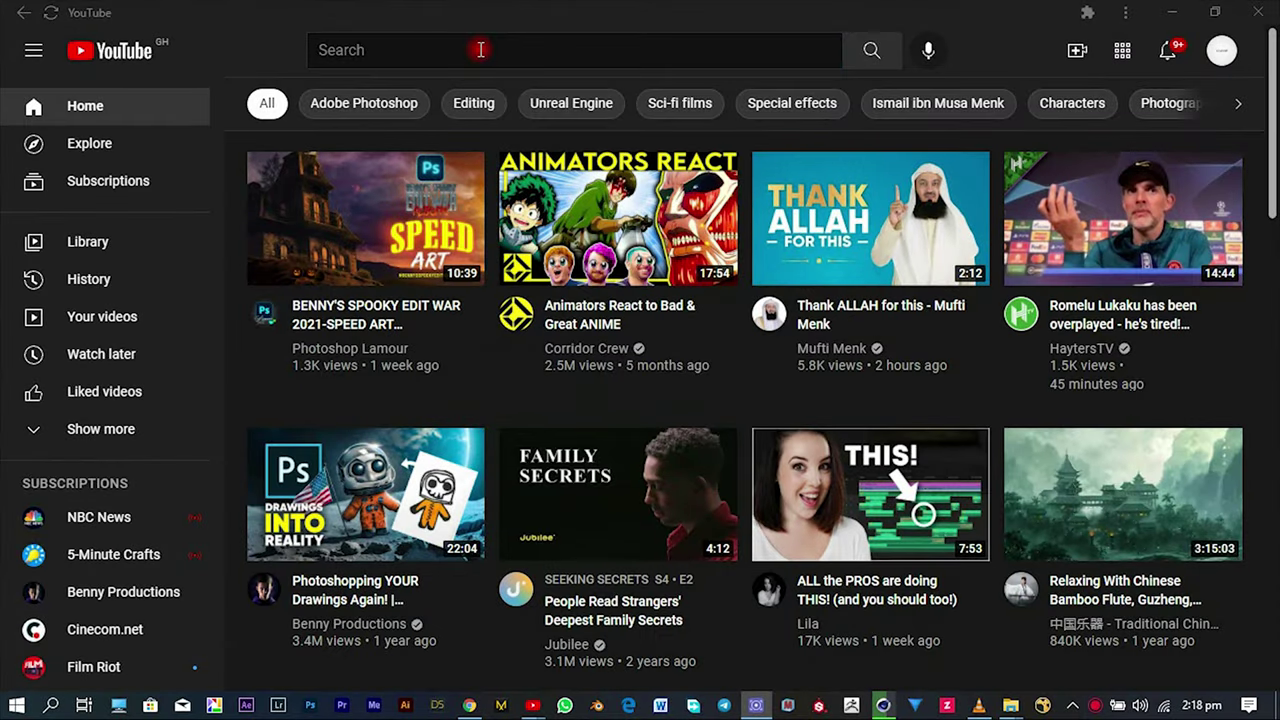
Search YouTube for 'how to create bennys studio' and list the matching videos.
{"action": "left_click", "coordinate": [478, 50]}
{"action": "type", "text": "HOW TO"}
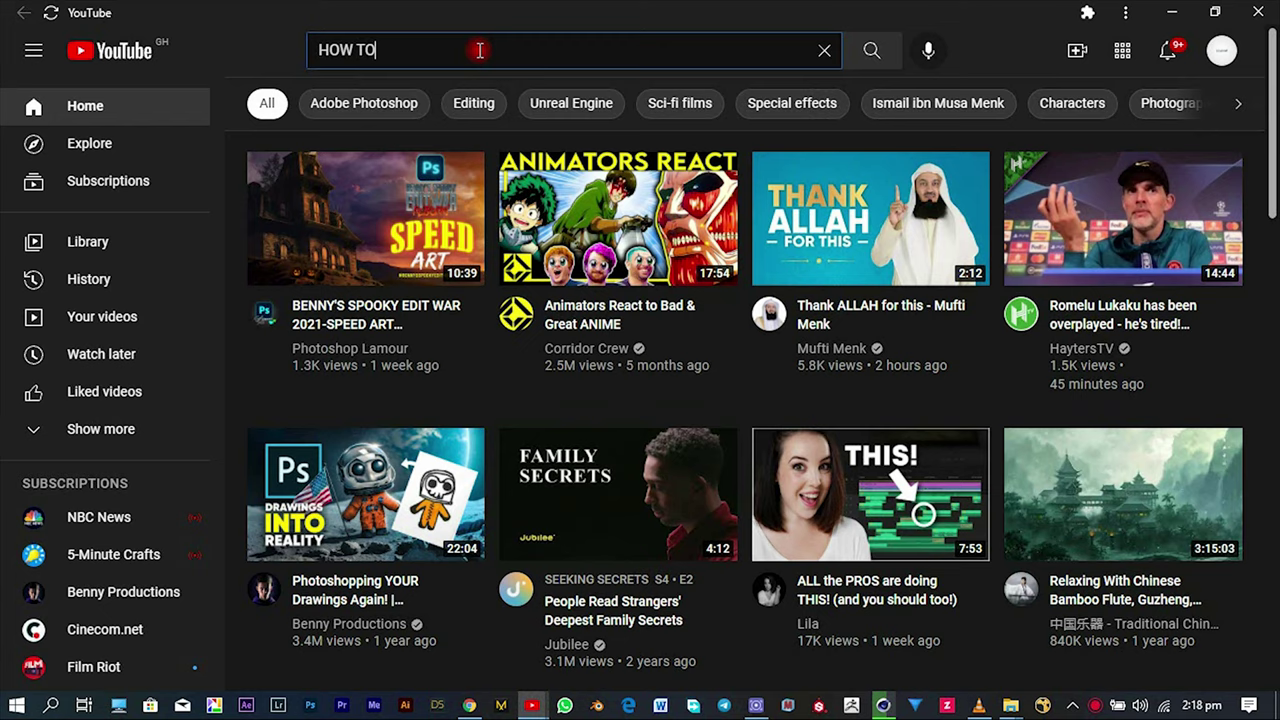
{"action": "type", "text": " CRE"}
{"action": "key", "text": "BackSpace"}
{"action": "key", "text": "BackSpace"}
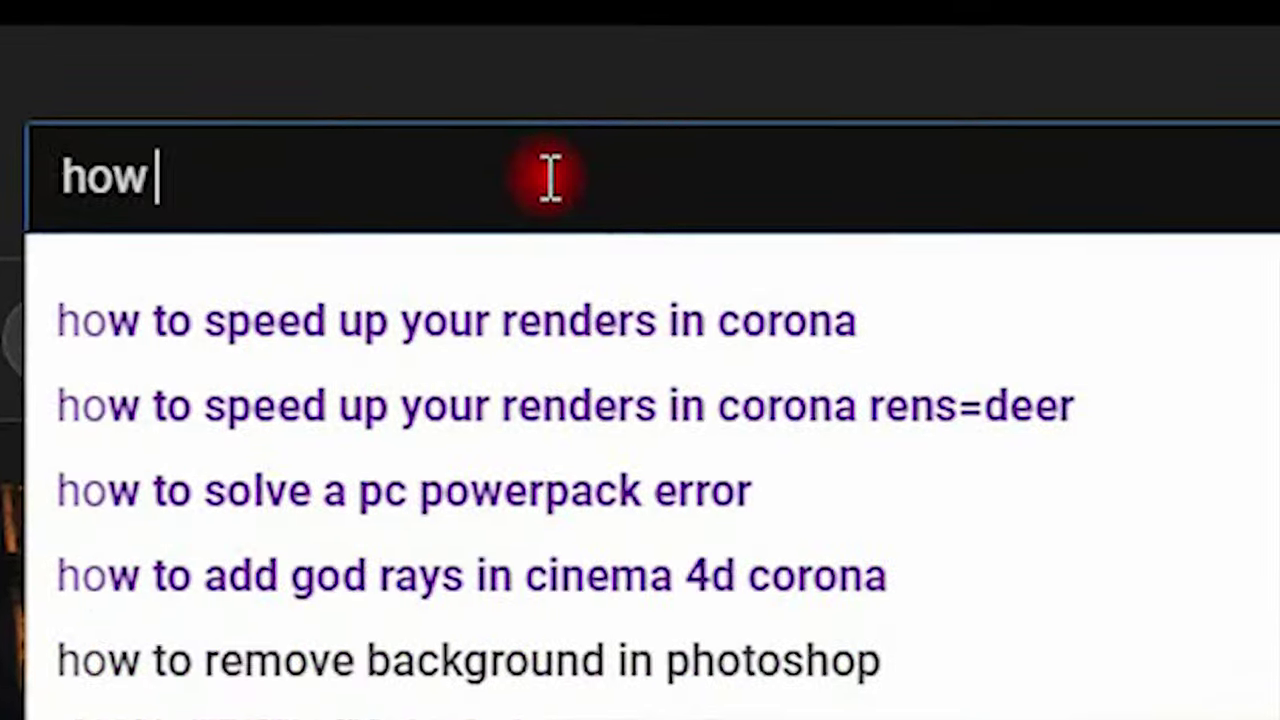
{"action": "type", "text": "to create bennys studio because someone on m"}
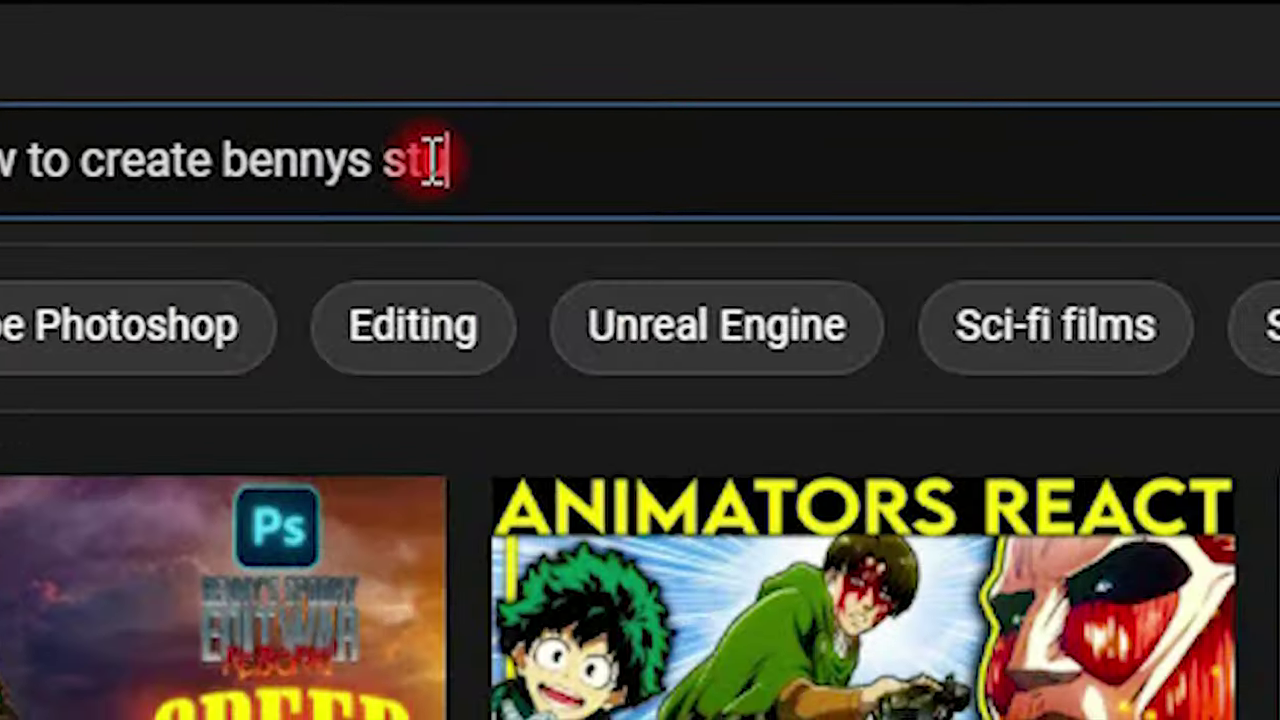
{"action": "type", "text": "y channel requested for it and i have no"}
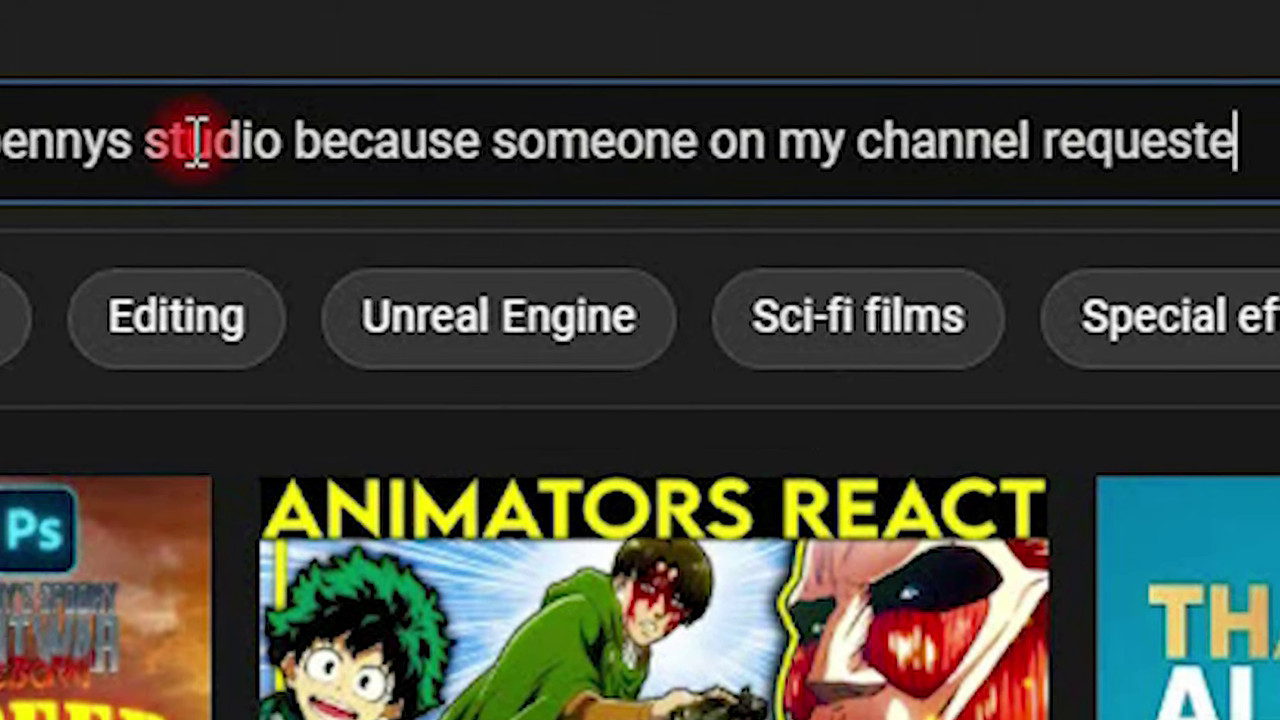
{"action": "type", "text": " freaking idea"}
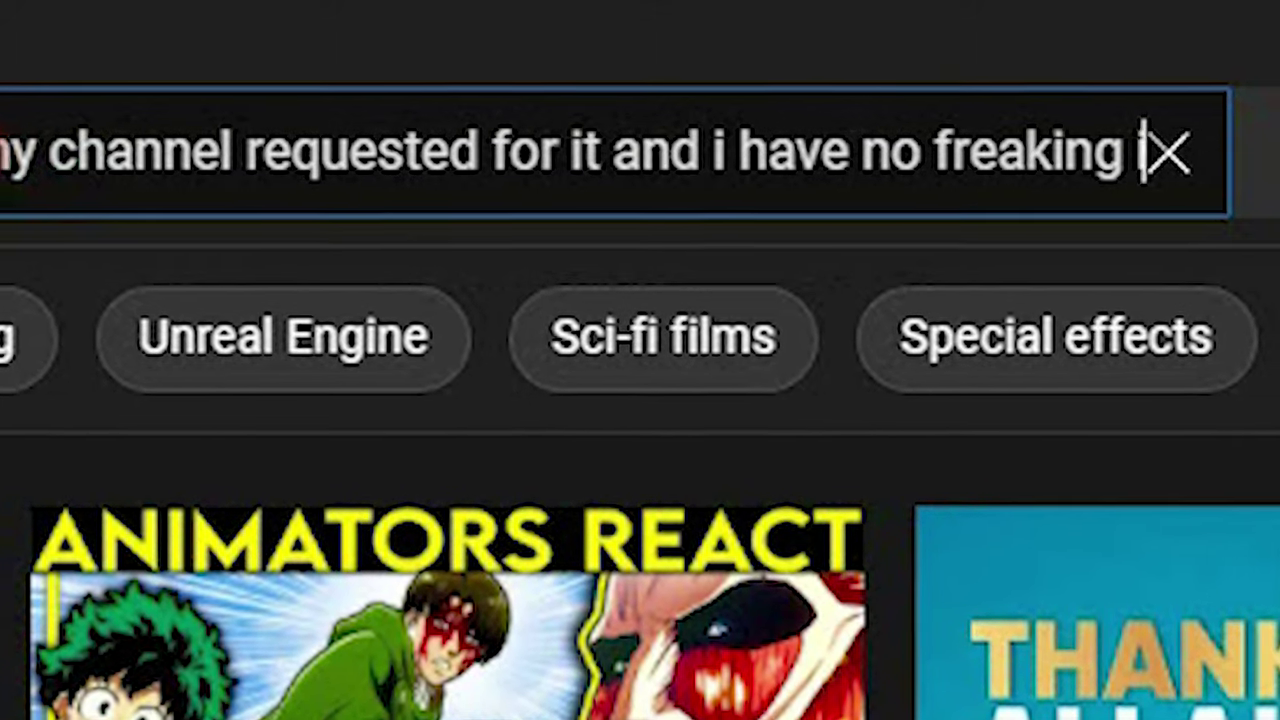
{"action": "key", "text": "Return"}
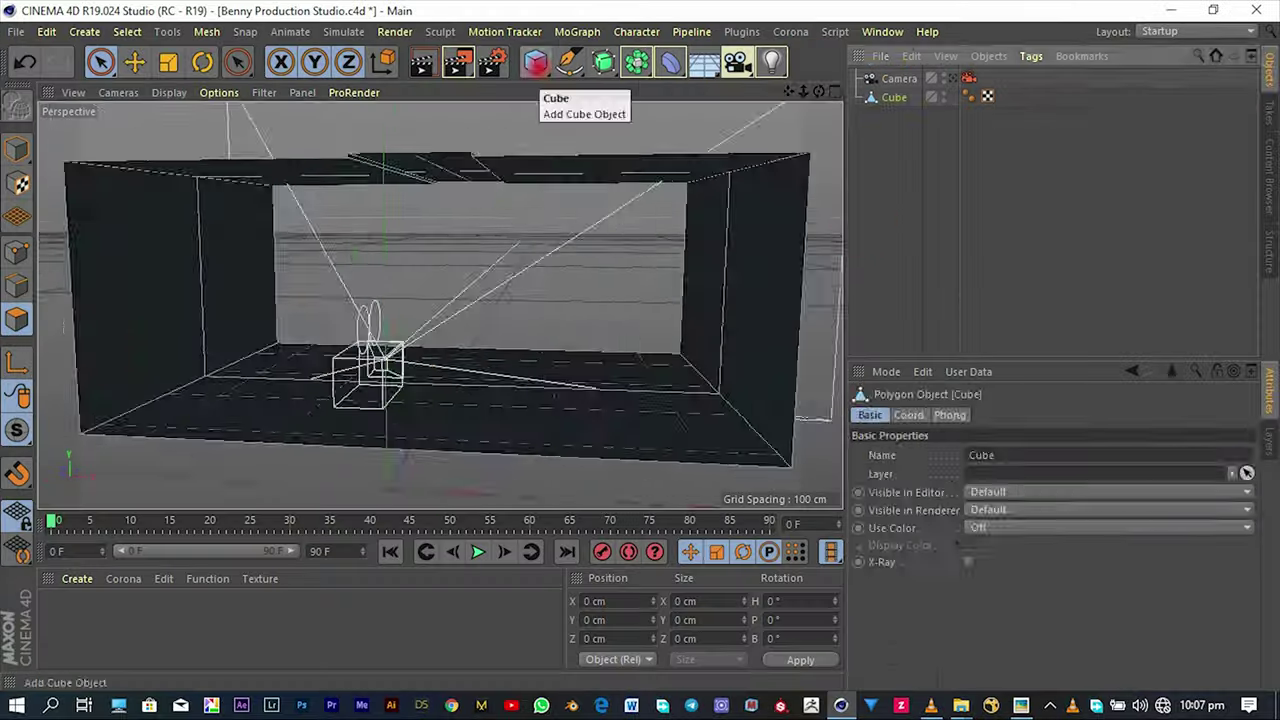
Add a new cube to the Cinema 4D studio scene.
{"action": "left_click", "coordinate": [535, 62]}
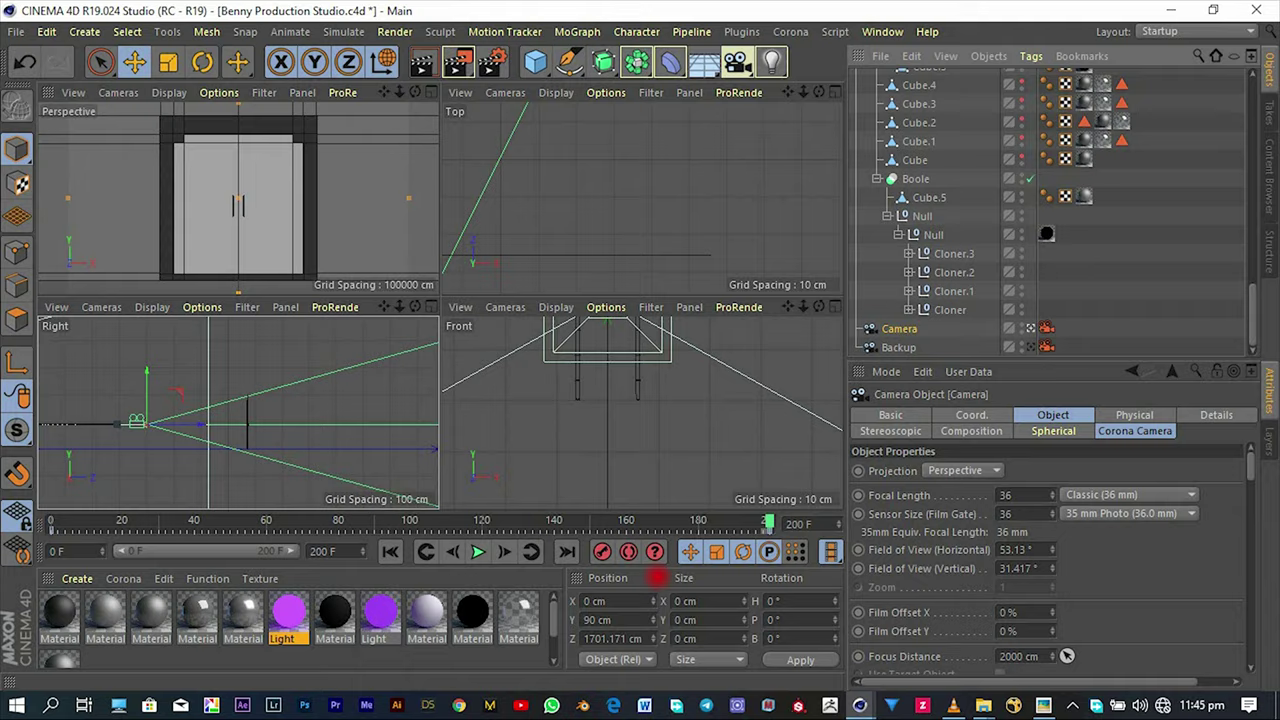
Bring up the extra options for a camera attribute.
{"action": "right_click", "coordinate": [900, 380]}
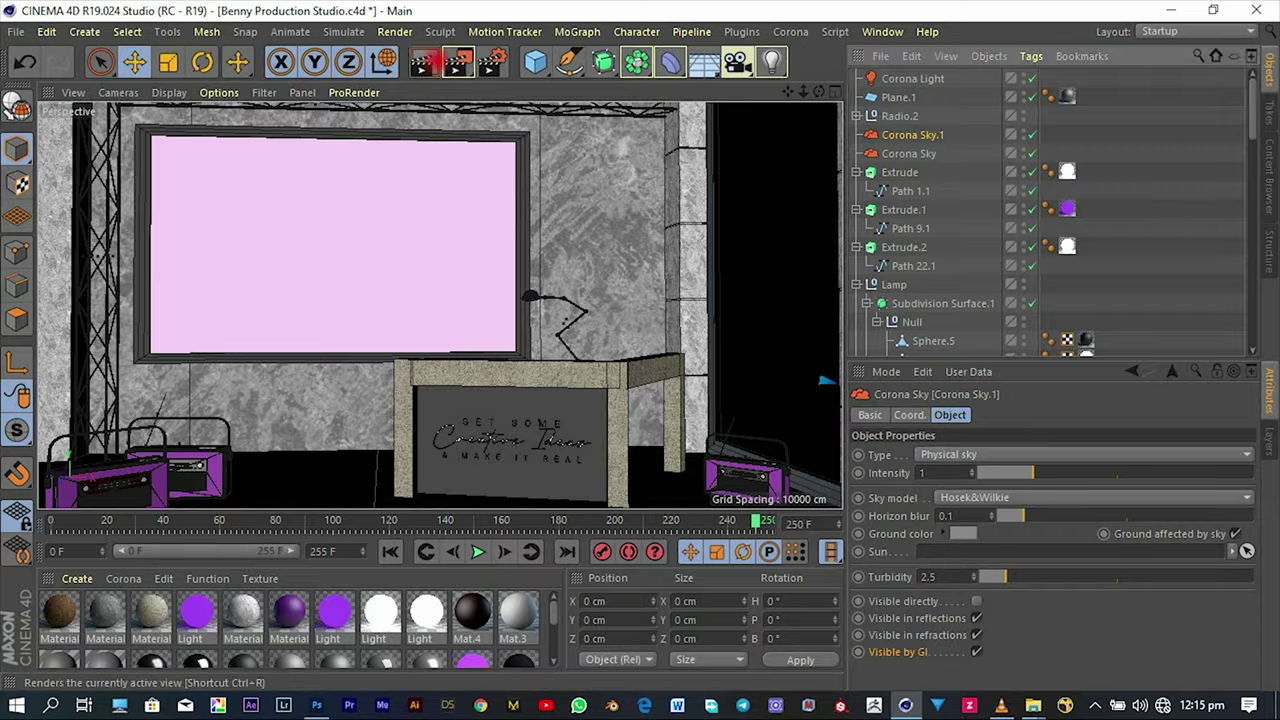
Render the studio scene to the Picture Viewer, then browse the DISK CARD (G:) drive.
{"action": "left_click", "coordinate": [422, 62]}
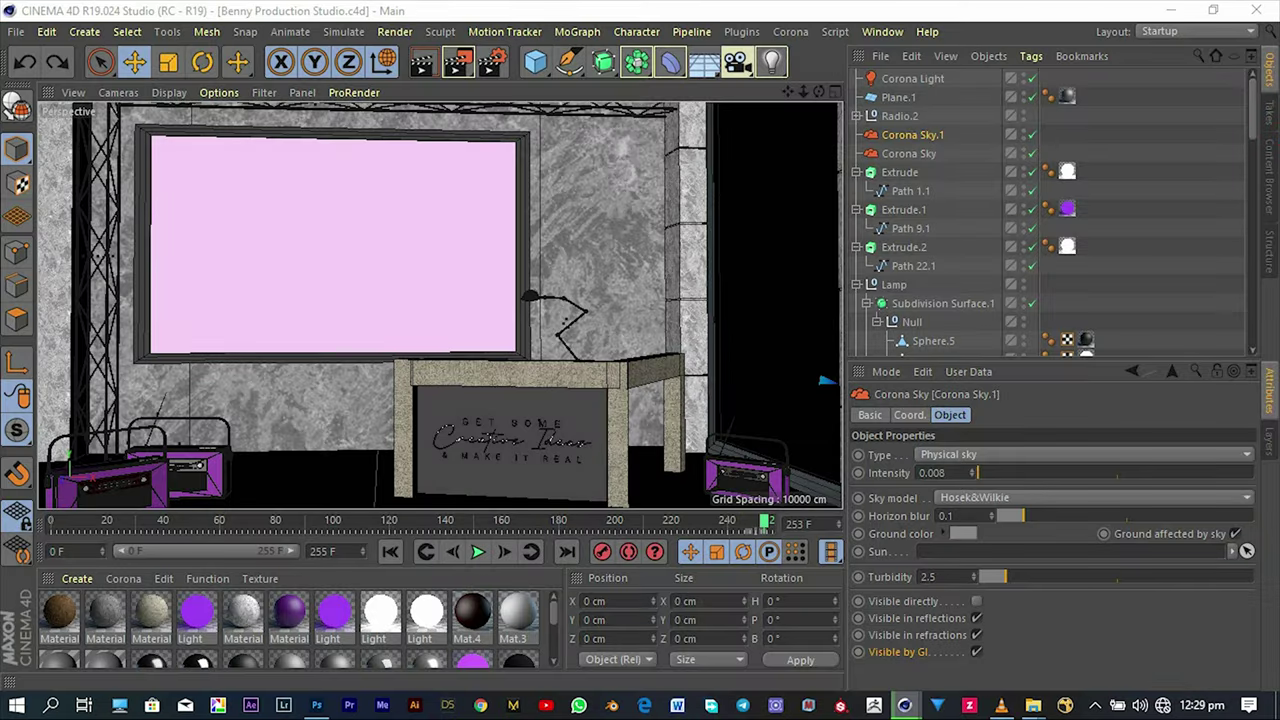
{"action": "left_click", "coordinate": [100, 607]}
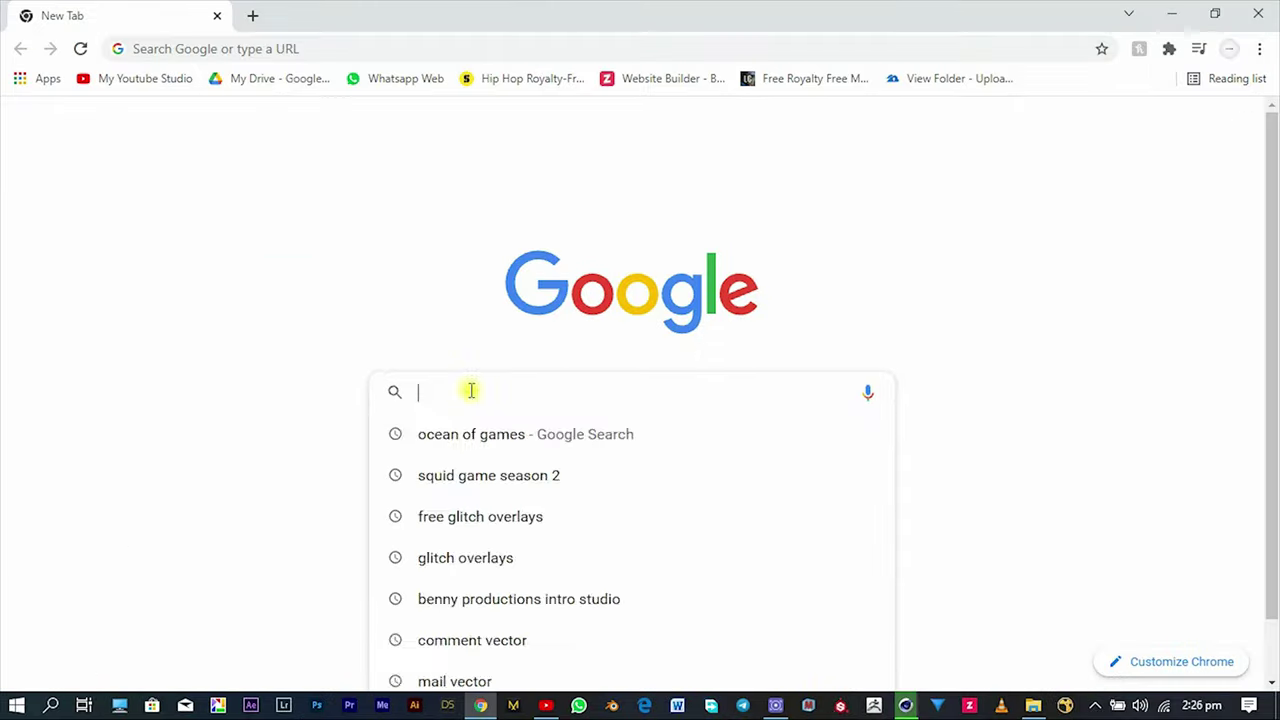
Google 'highly affordable extremely cheap render farms' and open the Super Renders Farm result.
{"action": "type", "text": "renderfarms"}
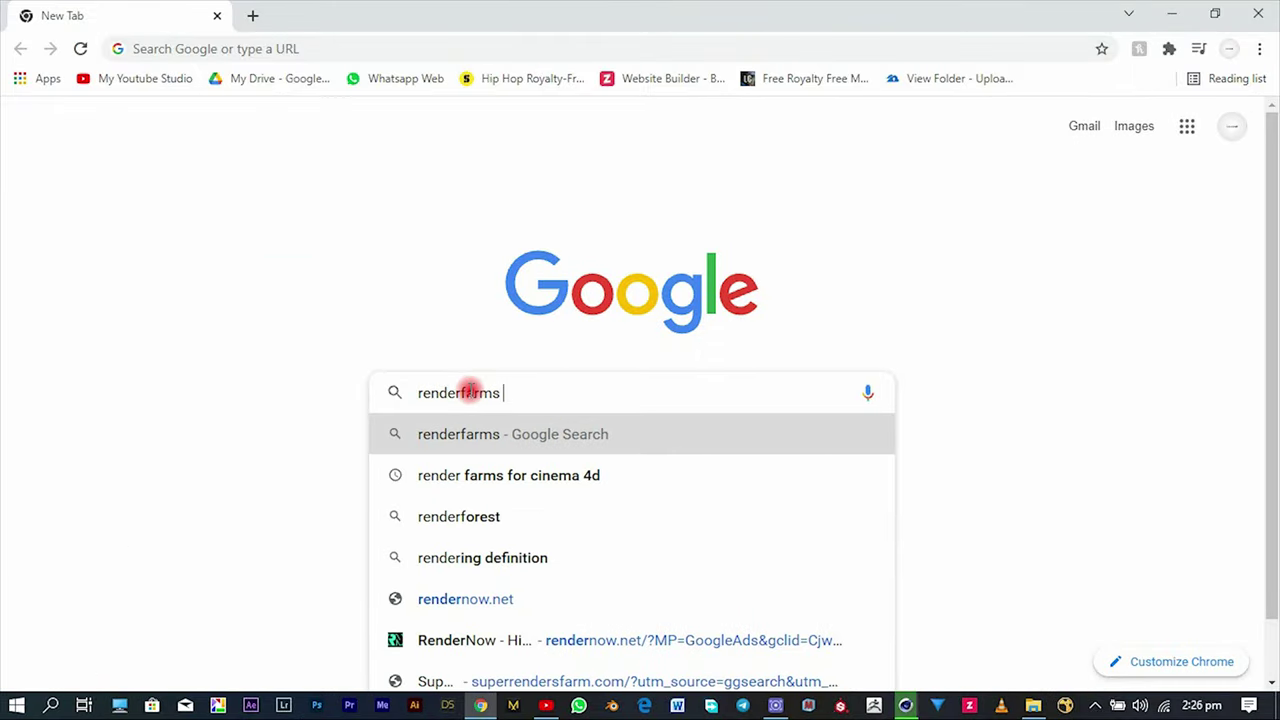
{"action": "left_click", "coordinate": [469, 392]}
{"action": "key", "text": "End"}
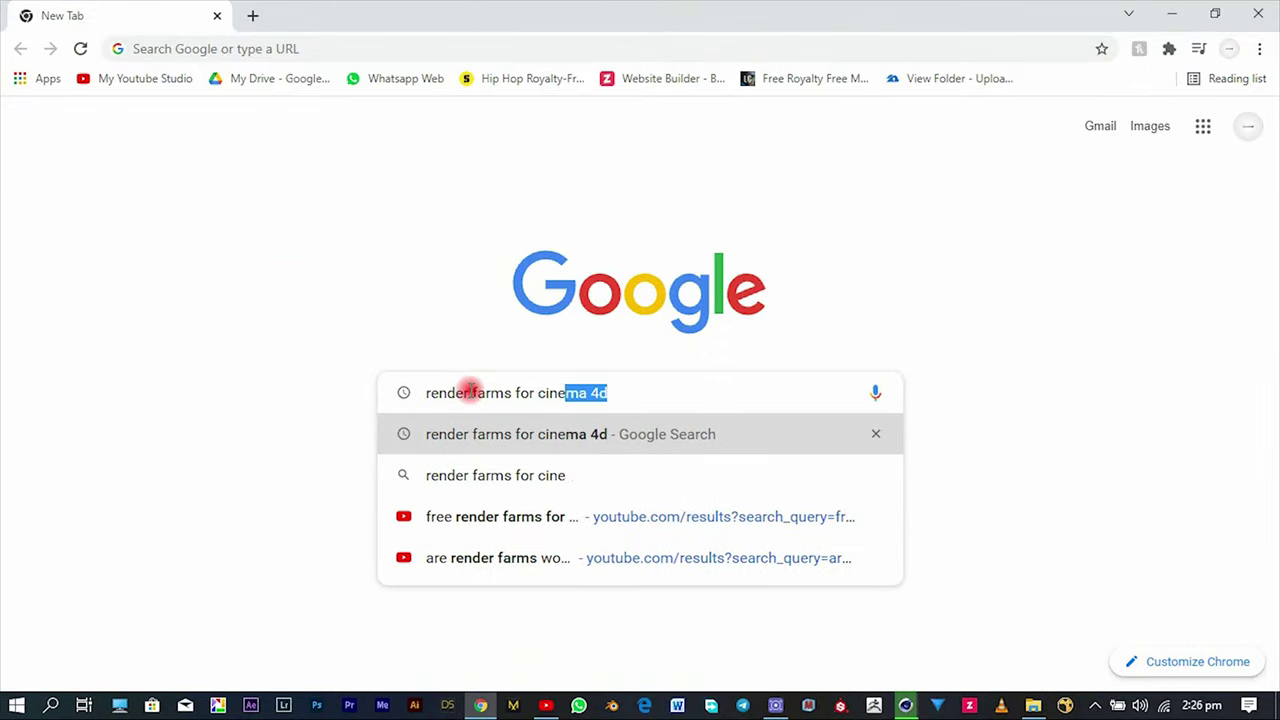
{"action": "type", "text": "ree"}
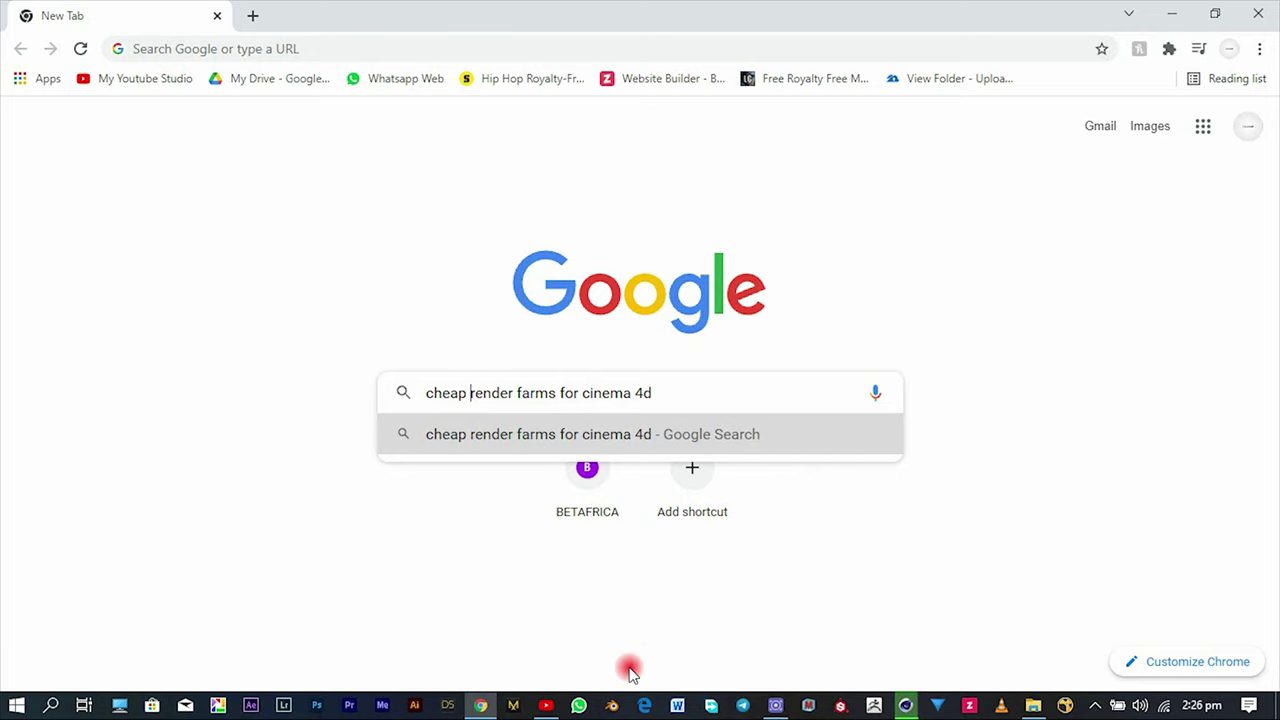
{"action": "type", "text": "highly affordable"}
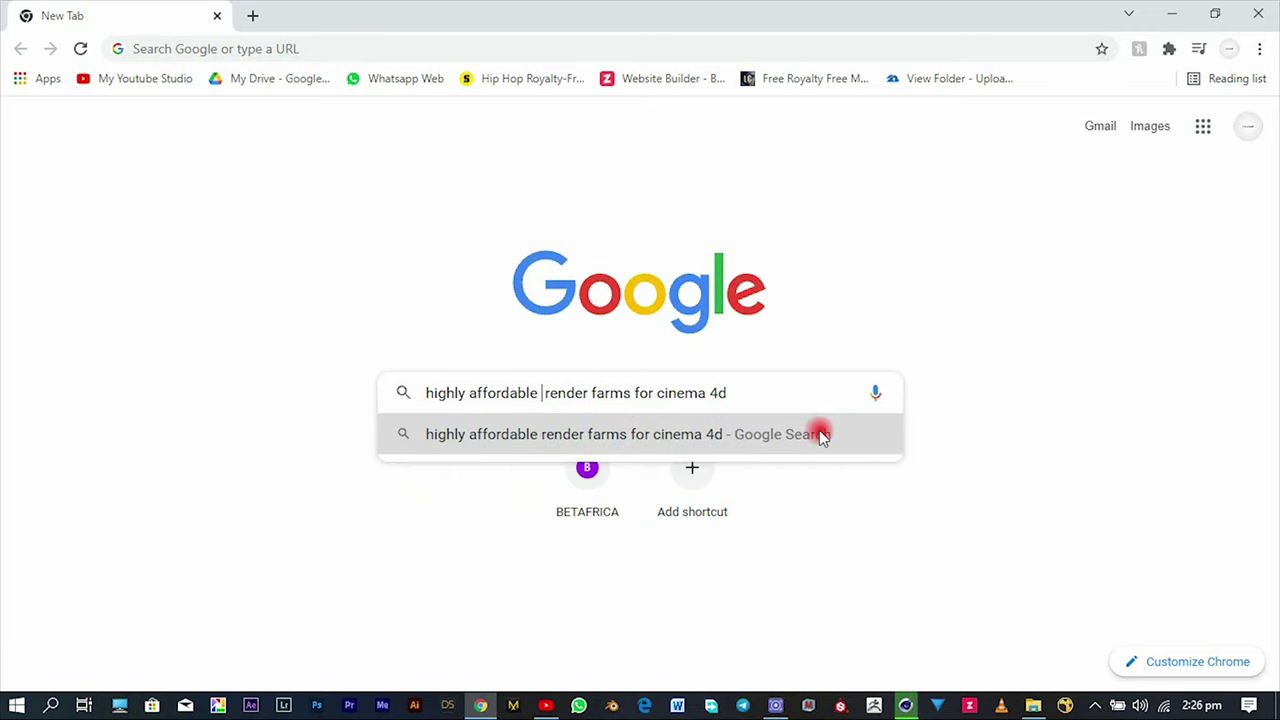
{"action": "type", "text": " extremely cheap"}
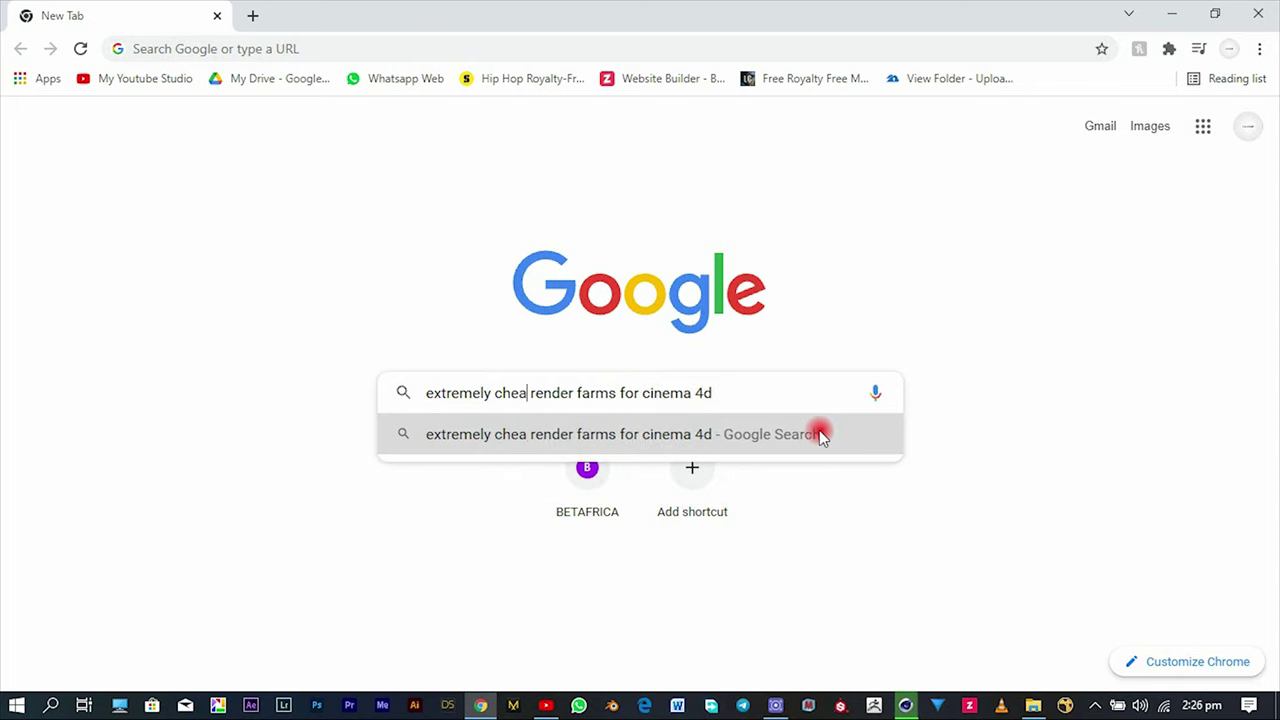
{"action": "key", "text": "Return"}
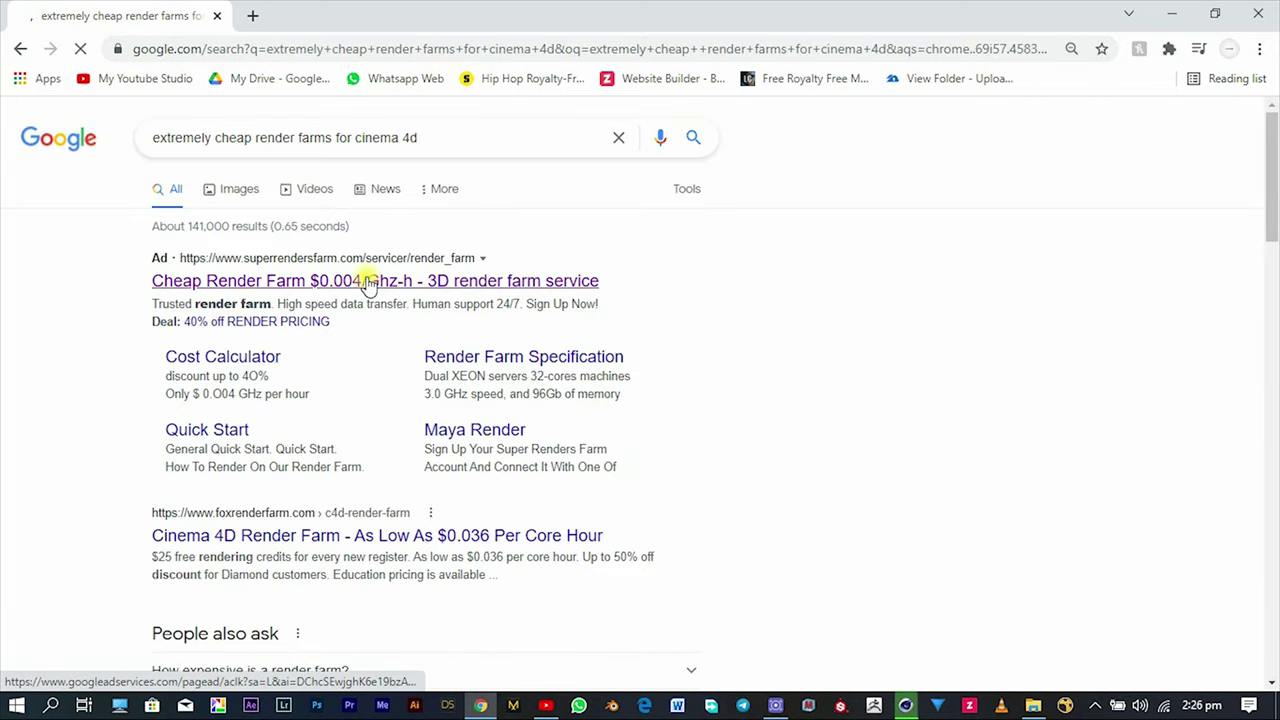
{"action": "left_click", "coordinate": [369, 283]}
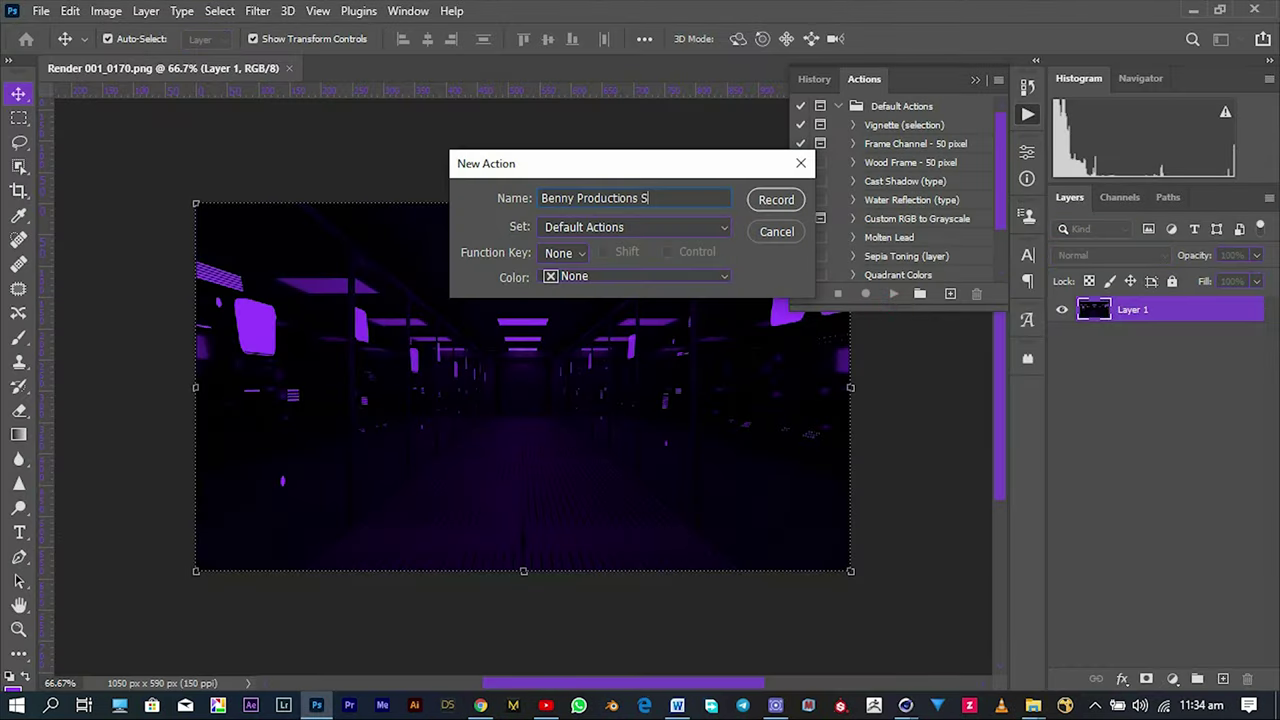
Record a 'Benny Productions Studio' action and set the image size value to 80.
{"action": "type", "text": "tudio"}
{"action": "key", "text": "Return"}
{"action": "key", "text": "ctrl+alt+i"}
{"action": "left_click", "coordinate": [737, 394]}
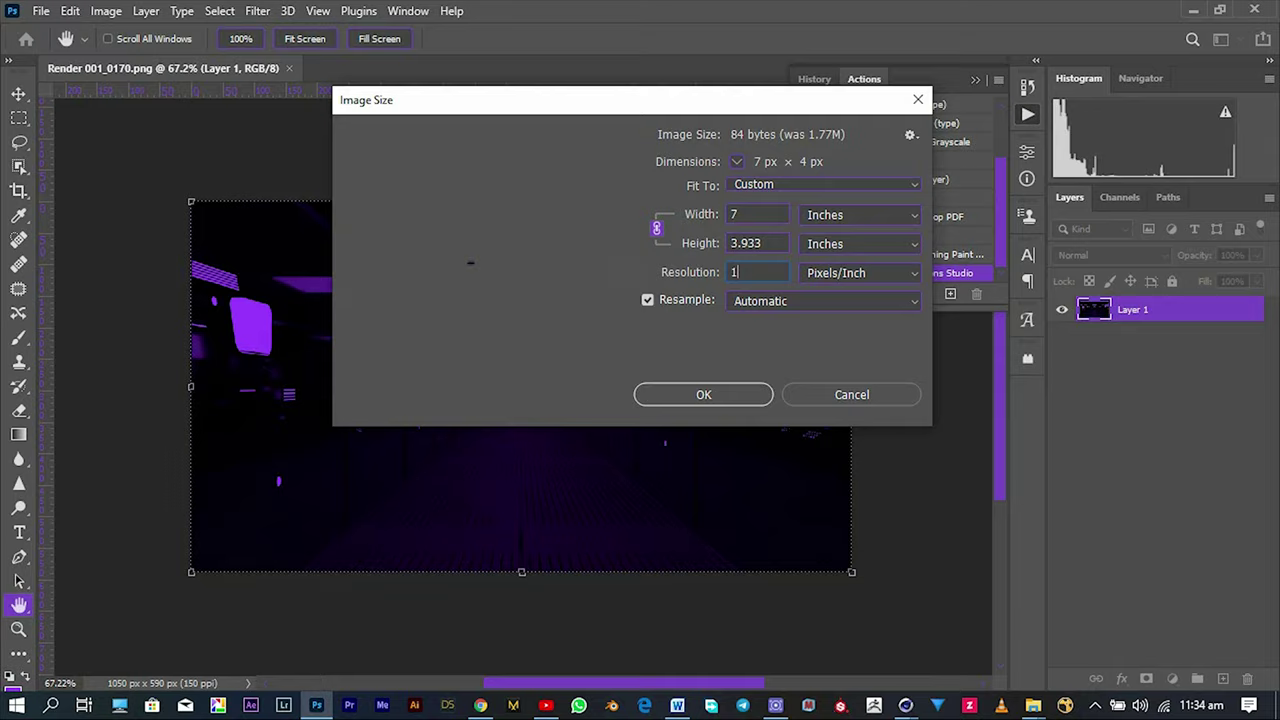
{"action": "type", "text": "80"}
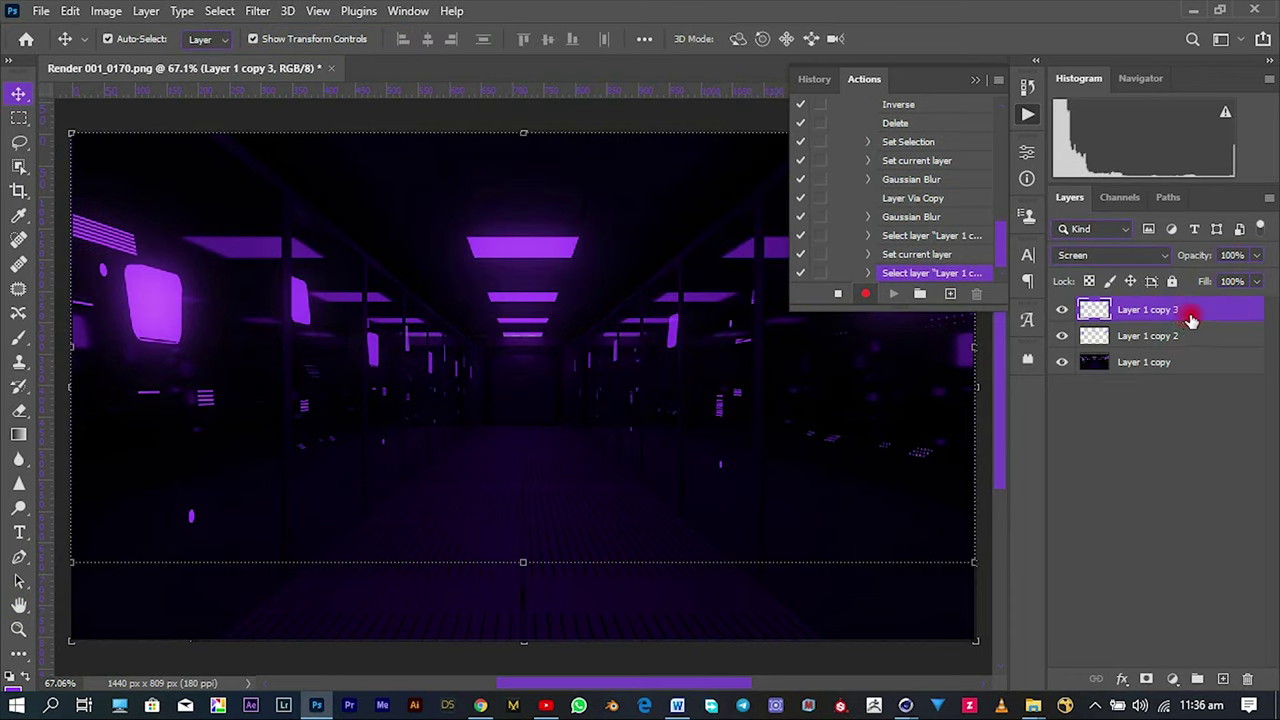
Merge the three selected layers and add Hue/Saturation and Brightness/Contrast adjustment layers.
{"action": "left_click", "coordinate": [1168, 362], "text": "shift"}
{"action": "key", "text": "ctrl+e"}
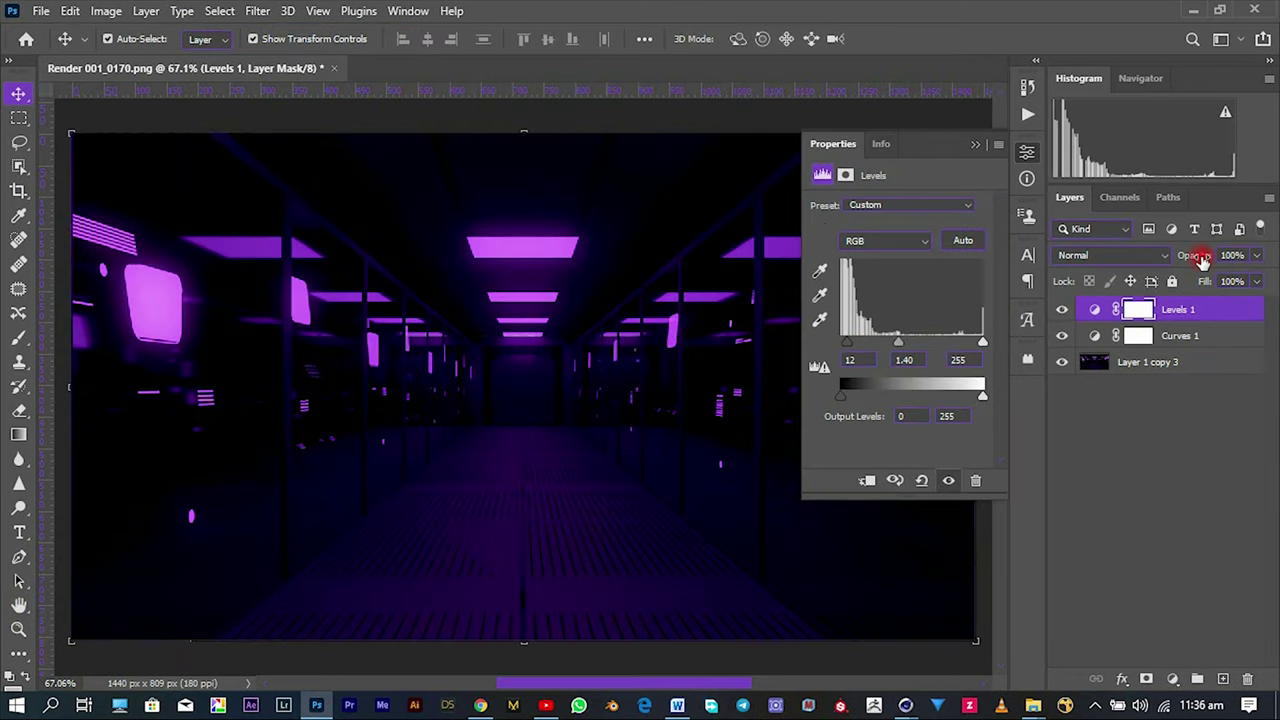
{"action": "left_click", "coordinate": [1172, 679]}
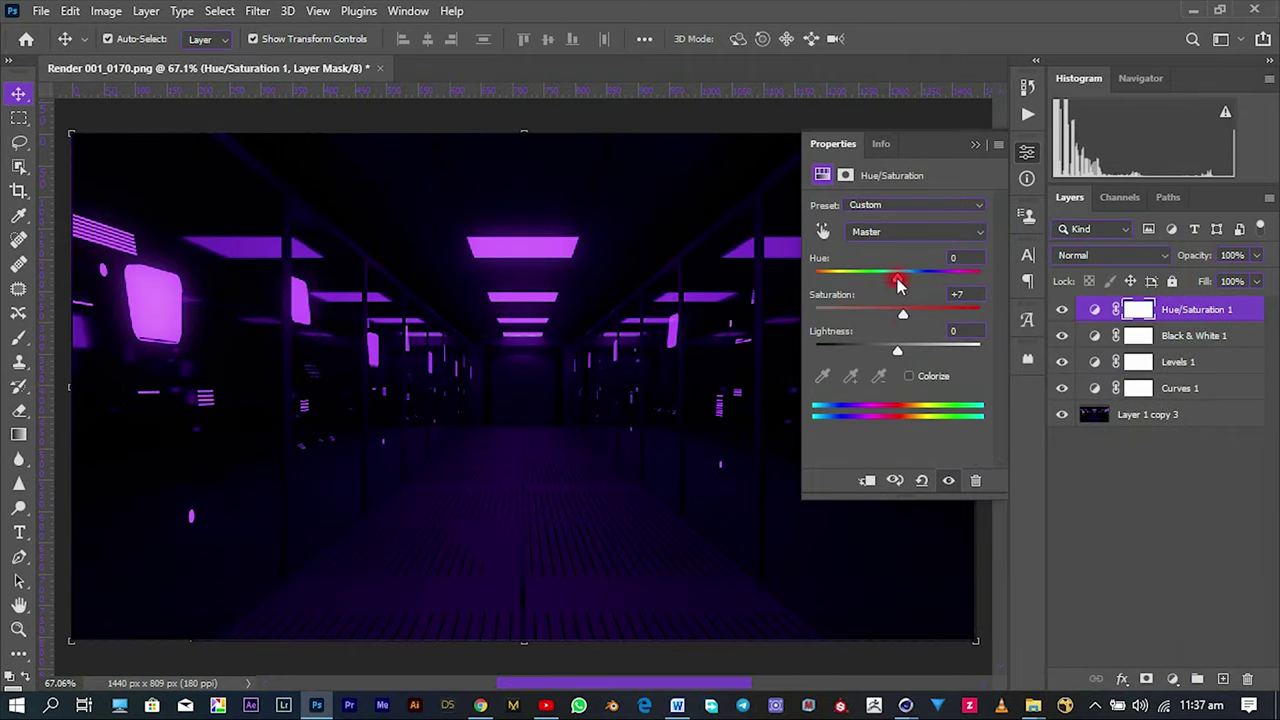
{"action": "left_click", "coordinate": [1172, 679]}
{"action": "left_click", "coordinate": [1095, 406]}
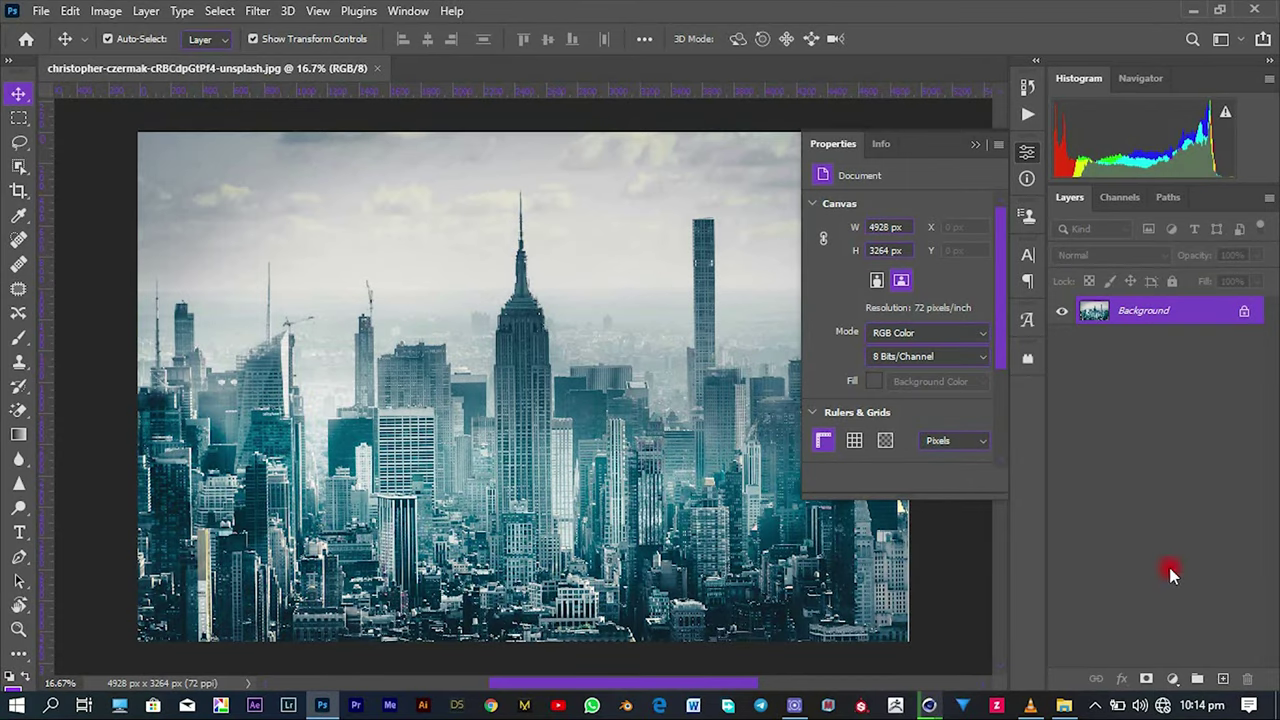
Tint the city purple with a Hue/Saturation layer and a Levels layer at white 247.
{"action": "left_click", "coordinate": [1173, 678]}
{"action": "left_click", "coordinate": [1144, 491]}
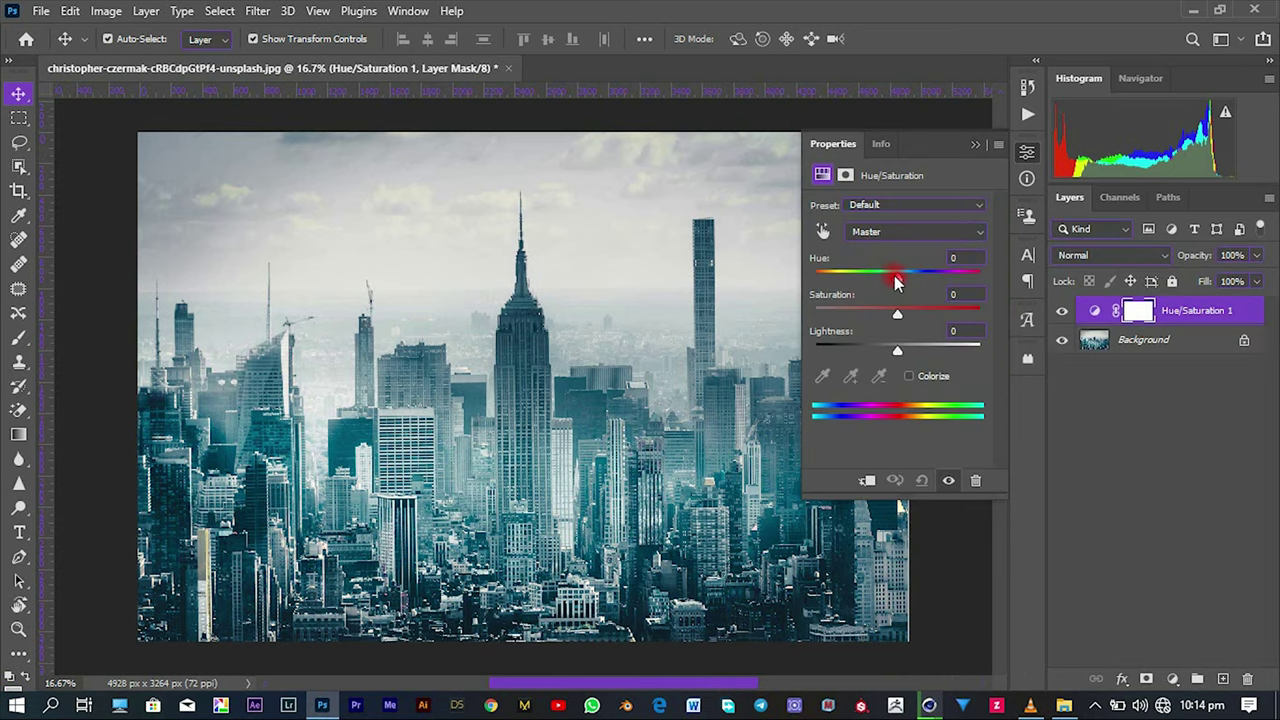
{"action": "left_click_drag", "start_coordinate": [895, 272], "coordinate": [935, 273]}
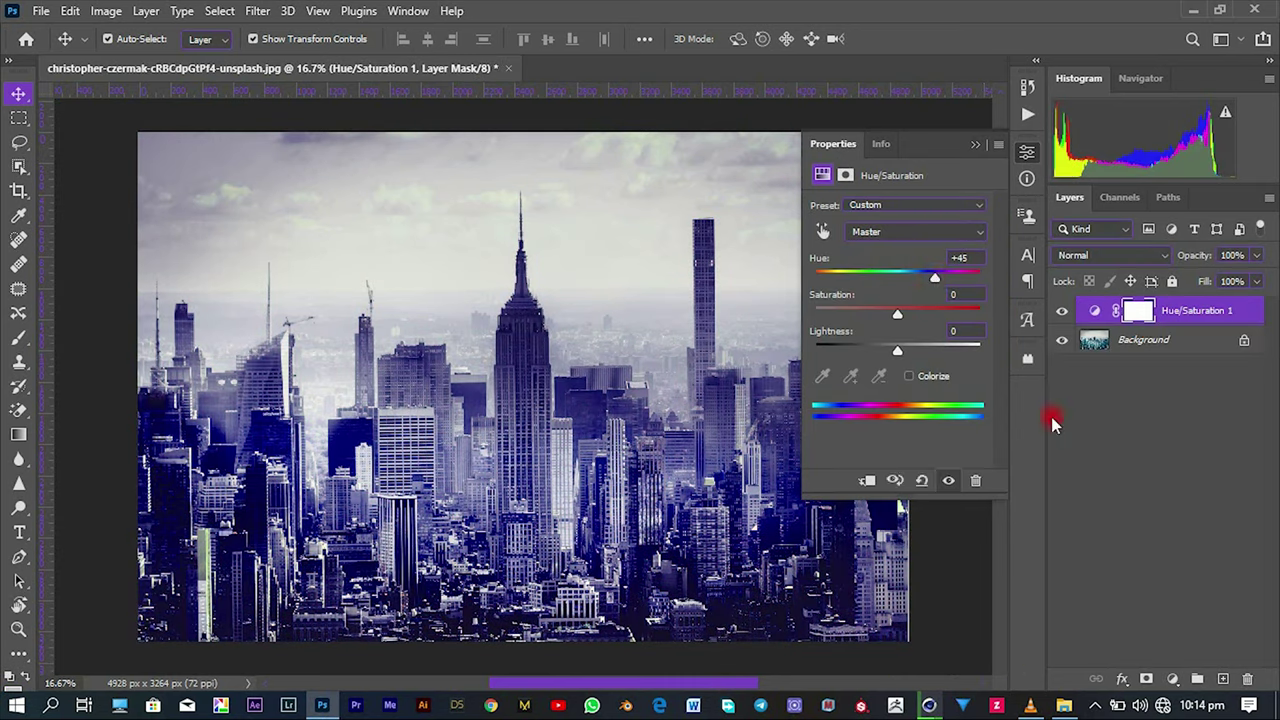
{"action": "left_click", "coordinate": [1173, 678]}
{"action": "left_click", "coordinate": [1160, 421]}
{"action": "left_click_drag", "start_coordinate": [978, 342], "coordinate": [974, 342]}
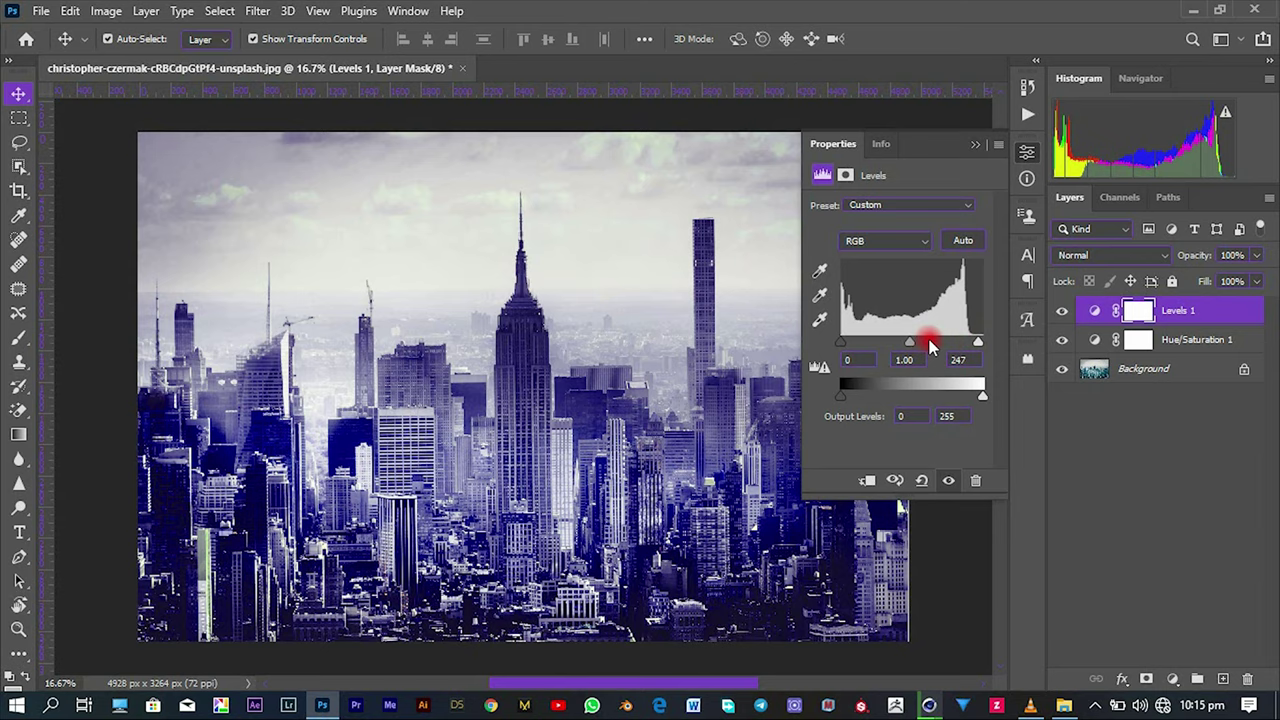
{"action": "key", "text": "alt+["}
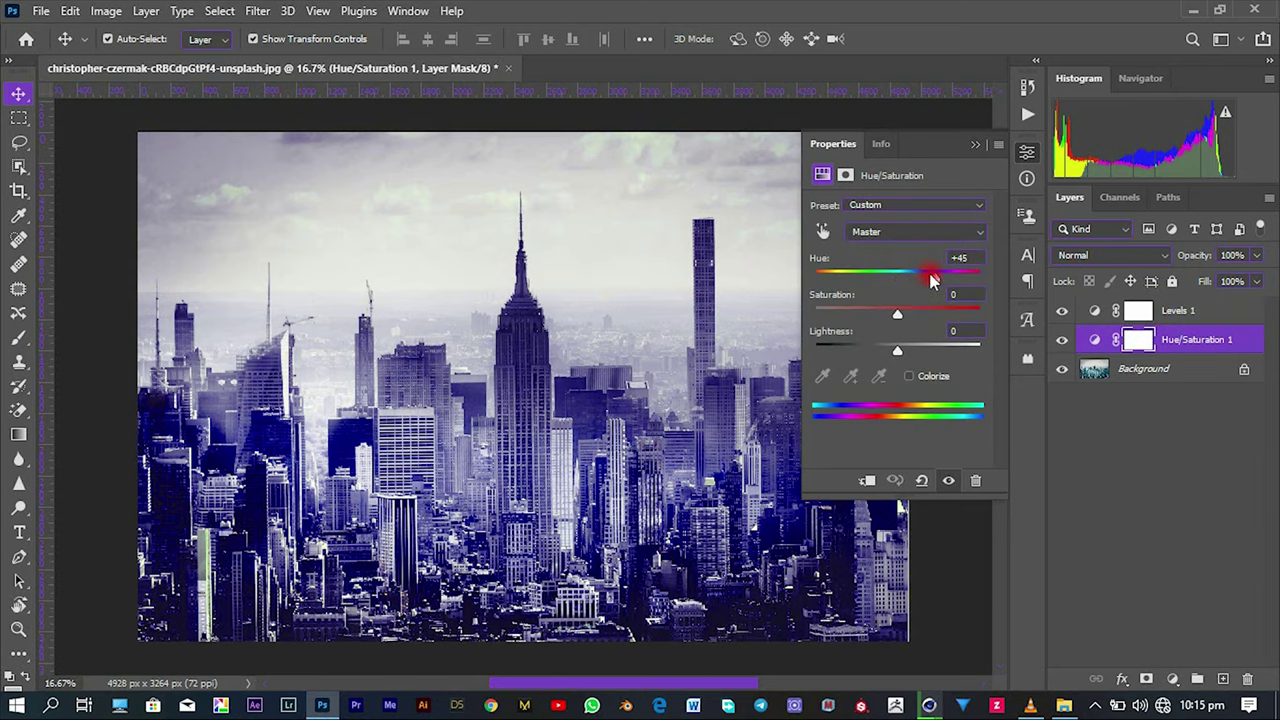
In File Explorer, open Local Disk (E:) > Works > Image Stock > Misc.
{"action": "key", "text": "alt+Tab"}
{"action": "scroll", "coordinate": [640, 350], "scroll_direction": "up", "scroll_amount": 5}
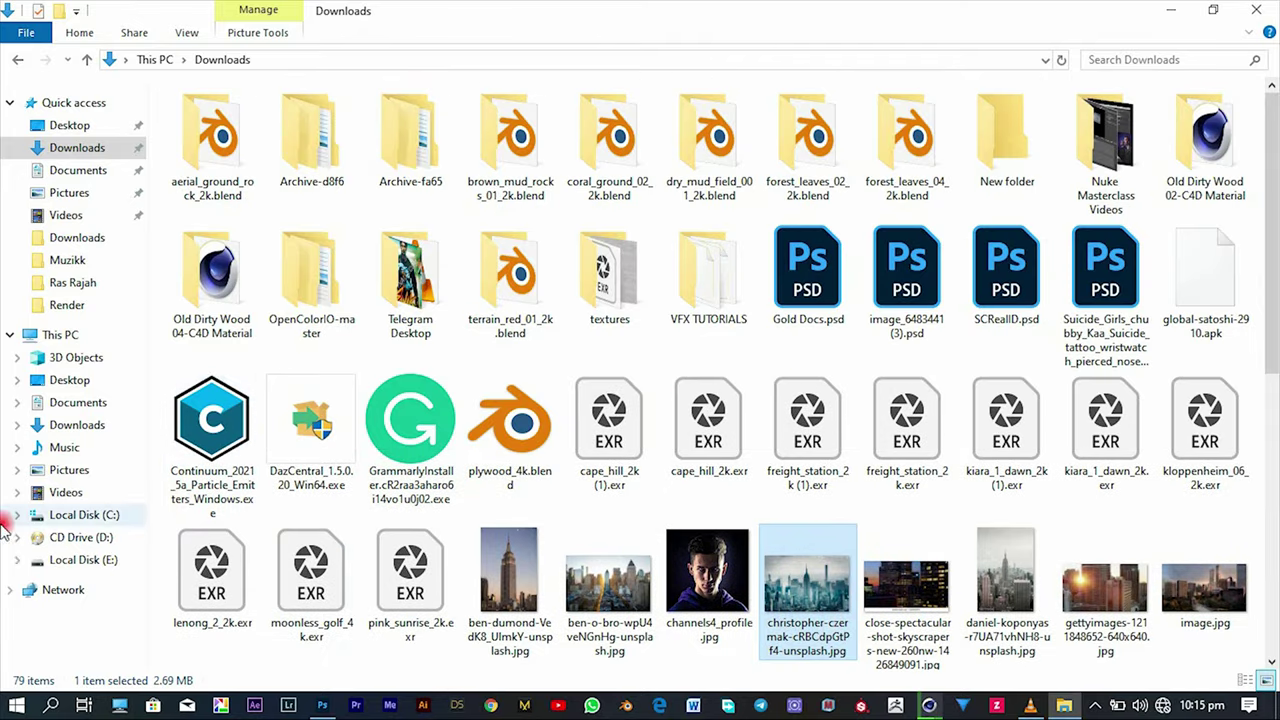
{"action": "left_click", "coordinate": [83, 559]}
{"action": "double_click", "coordinate": [978, 103]}
{"action": "double_click", "coordinate": [1020, 135]}
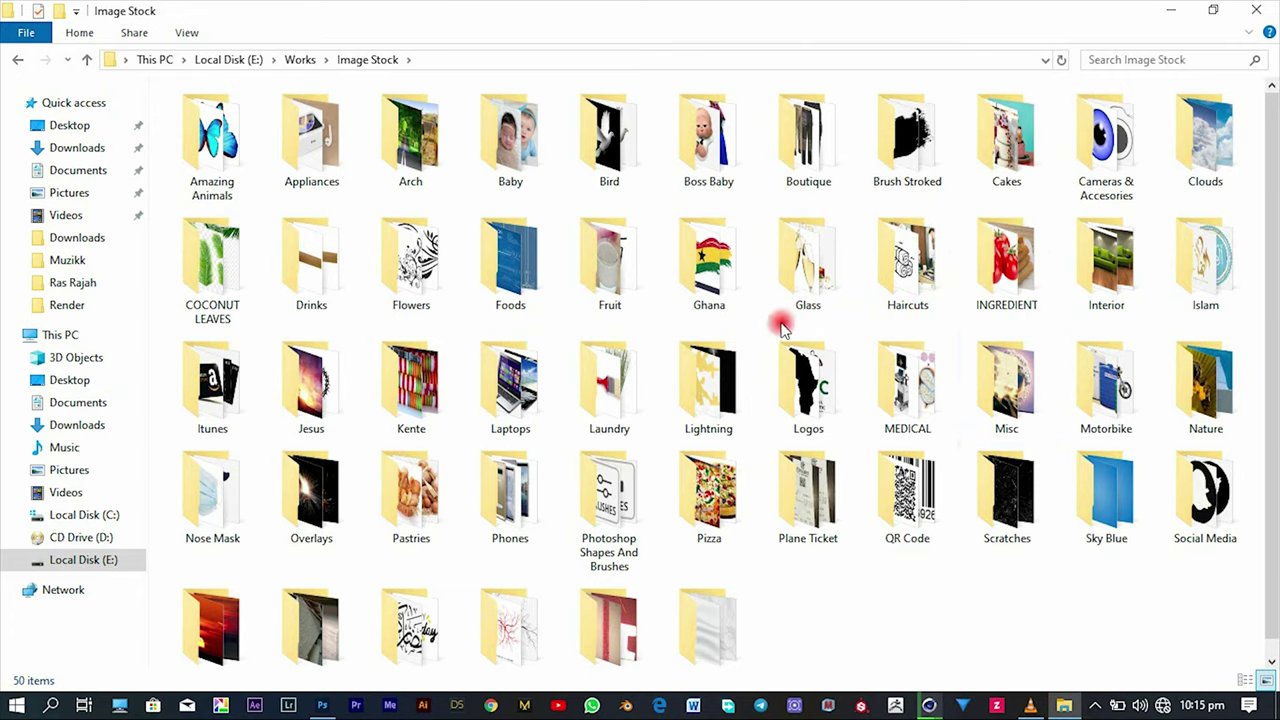
{"action": "double_click", "coordinate": [1006, 385]}
{"action": "scroll", "coordinate": [1000, 420], "scroll_direction": "down", "scroll_amount": 3}
Place the smoke image into the city document, enlarge it and move it down 1517 px.
{"action": "key", "text": "alt+Tab"}
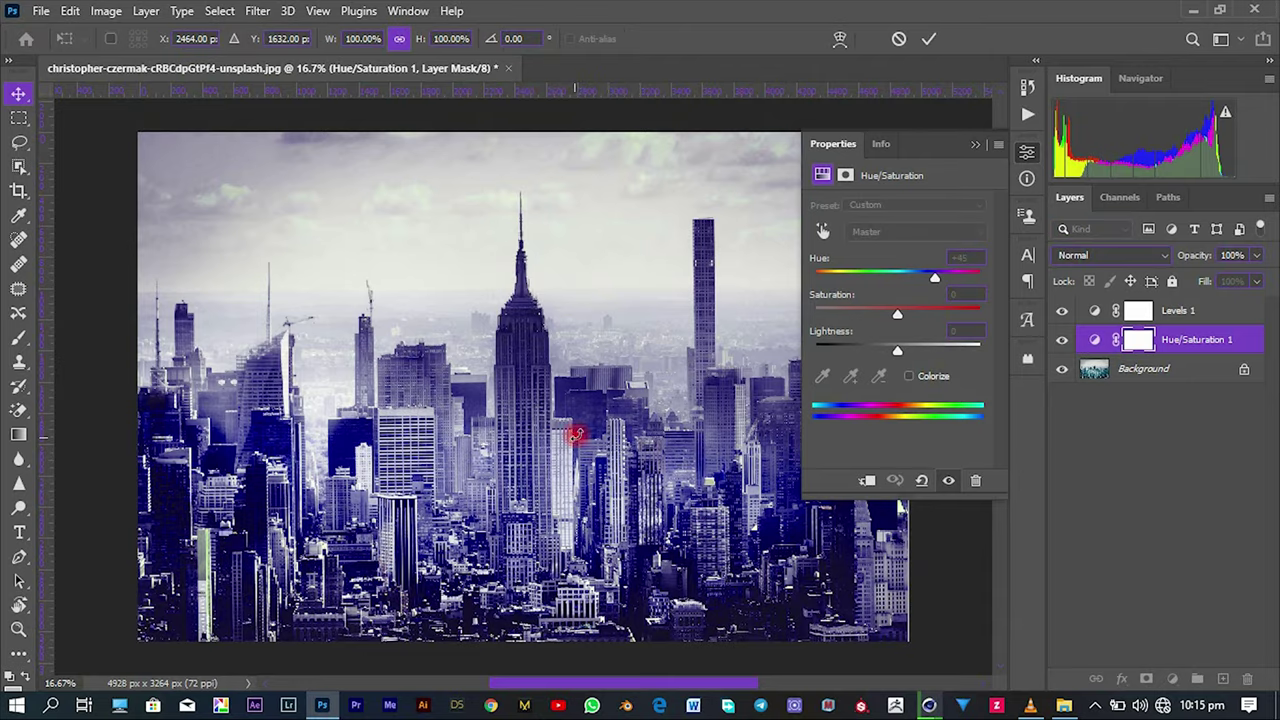
{"action": "left_click_drag", "start_coordinate": [576, 434], "coordinate": [660, 309]}
{"action": "scroll", "coordinate": [531, 443], "scroll_direction": "up", "scroll_amount": 3, "text": "alt"}
{"action": "scroll", "coordinate": [491, 428], "scroll_direction": "down", "scroll_amount": 5, "text": "alt"}
{"action": "left_click_drag", "start_coordinate": [629, 400], "coordinate": [580, 420]}
{"action": "key", "text": "Return"}
{"action": "scroll", "coordinate": [537, 486], "scroll_direction": "down", "scroll_amount": 2, "text": "alt"}
{"action": "key", "text": "ctrl+t"}
{"action": "left_click_drag", "start_coordinate": [789, 606], "coordinate": [909, 663]}
{"action": "left_click_drag", "start_coordinate": [628, 493], "coordinate": [628, 592]}
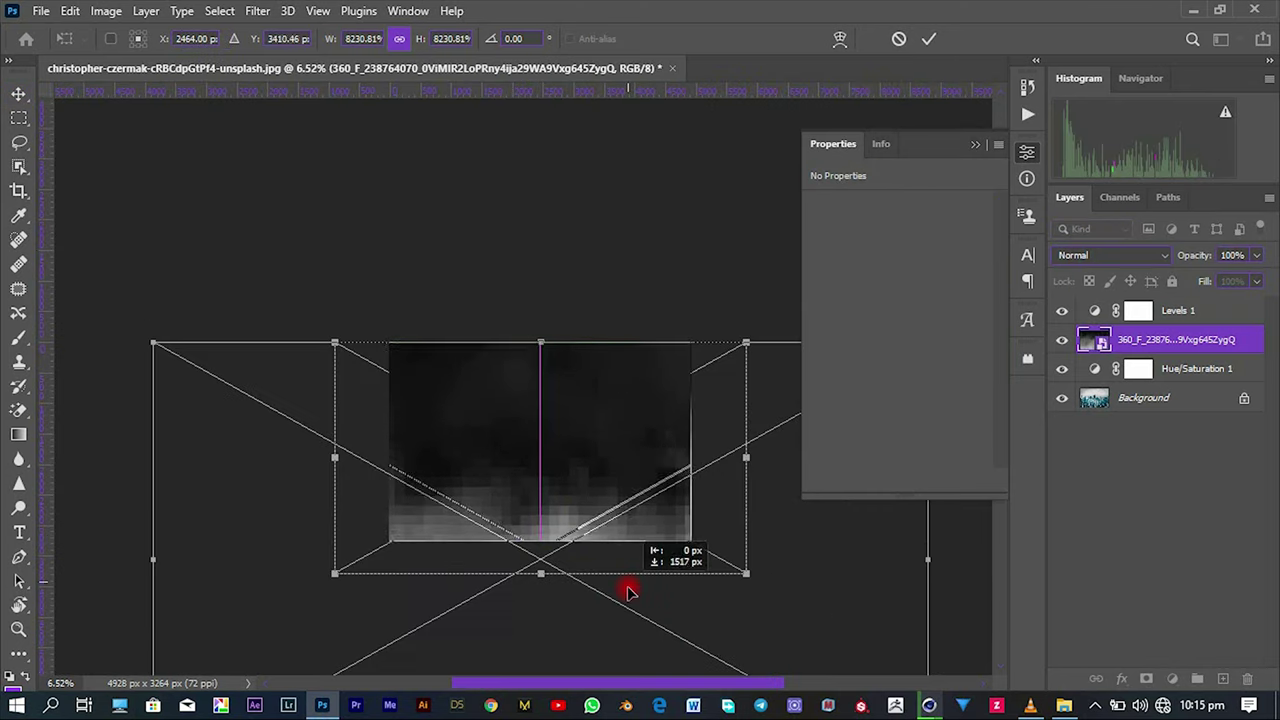
{"action": "key", "text": "Return"}
{"action": "key", "text": "ctrl+0"}
Set the smoke layer to Screen, move it below Hue/Saturation 1, and rasterize it.
{"action": "left_click", "coordinate": [1110, 255]}
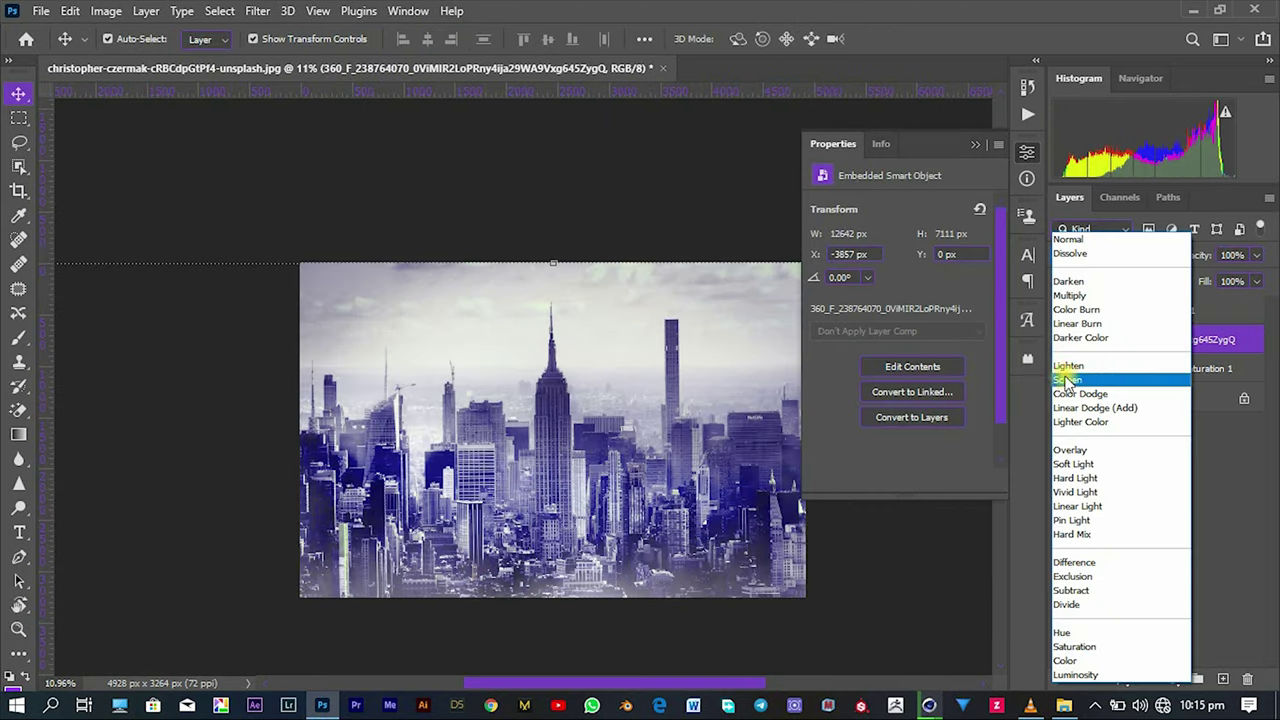
{"action": "left_click", "coordinate": [1068, 380]}
{"action": "left_click_drag", "start_coordinate": [1135, 370], "coordinate": [1143, 368]}
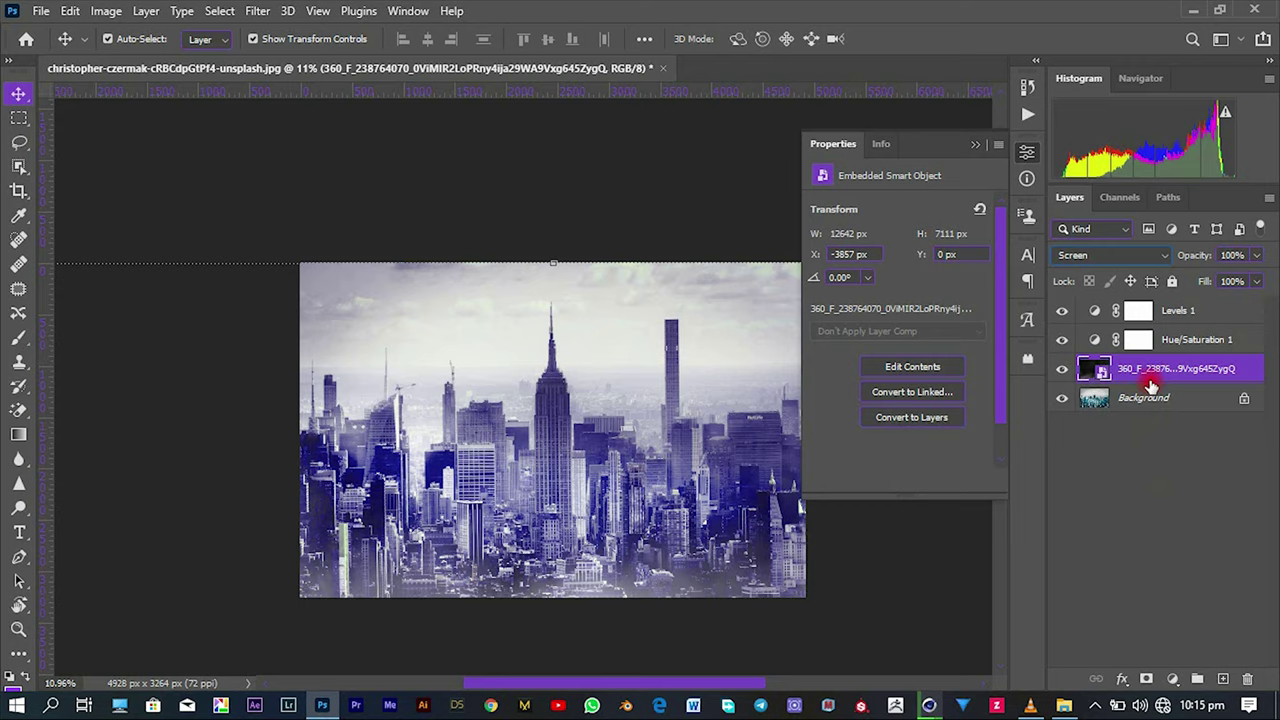
{"action": "right_click", "coordinate": [1150, 385]}
{"action": "left_click", "coordinate": [1000, 363]}
Darken the smoke with a lowered Curves adjustment and nudge its position slightly.
{"action": "key", "text": "ctrl+m"}
{"action": "left_click_drag", "start_coordinate": [588, 222], "coordinate": [589, 251]}
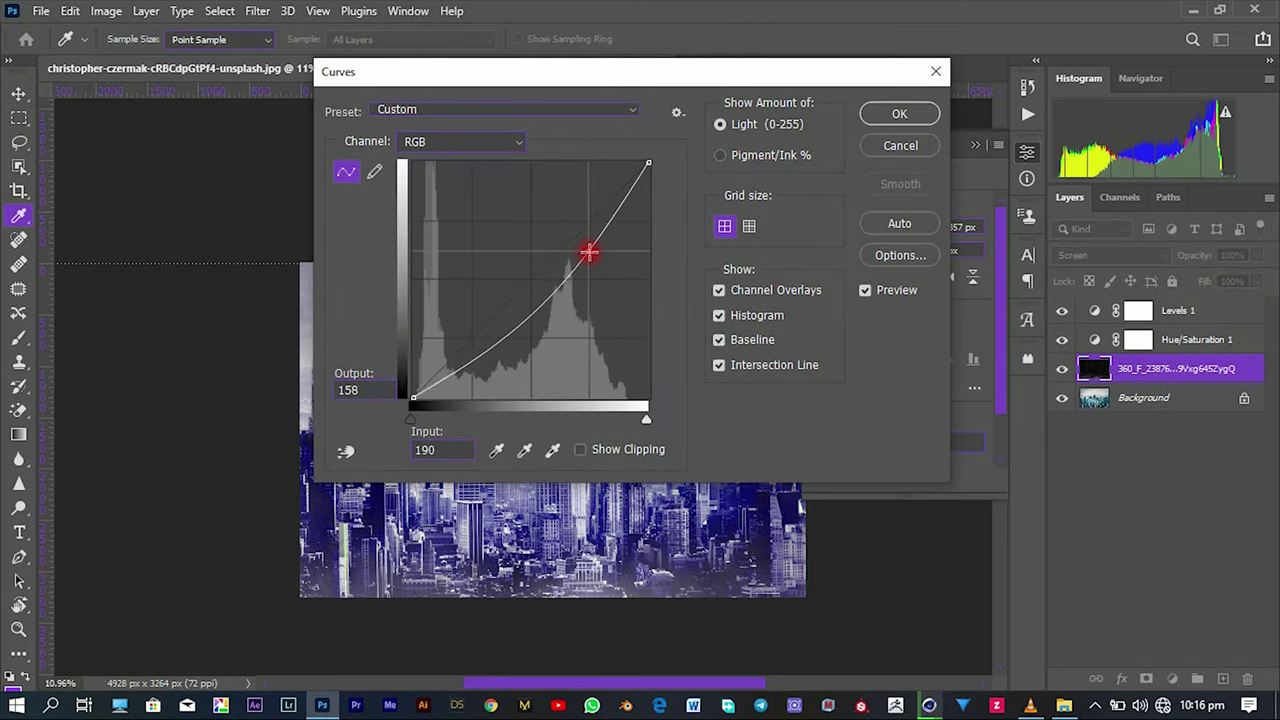
{"action": "key", "text": "Return"}
{"action": "key", "text": "v"}
{"action": "left_click_drag", "start_coordinate": [543, 449], "coordinate": [588, 438]}
{"action": "scroll", "coordinate": [700, 410], "scroll_direction": "up", "scroll_amount": 1, "text": "alt"}
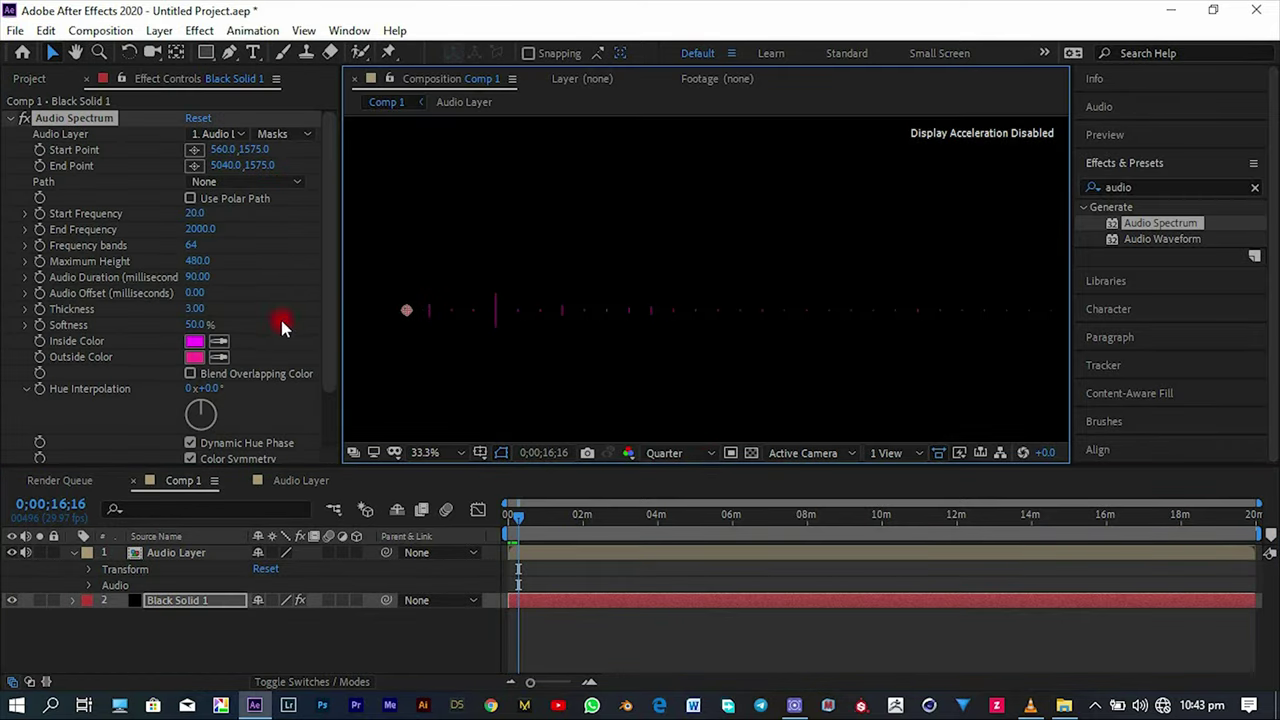
Draw the Audio Spectrum bars on Side B and center the visualizer in the composition.
{"action": "left_click", "coordinate": [199, 229]}
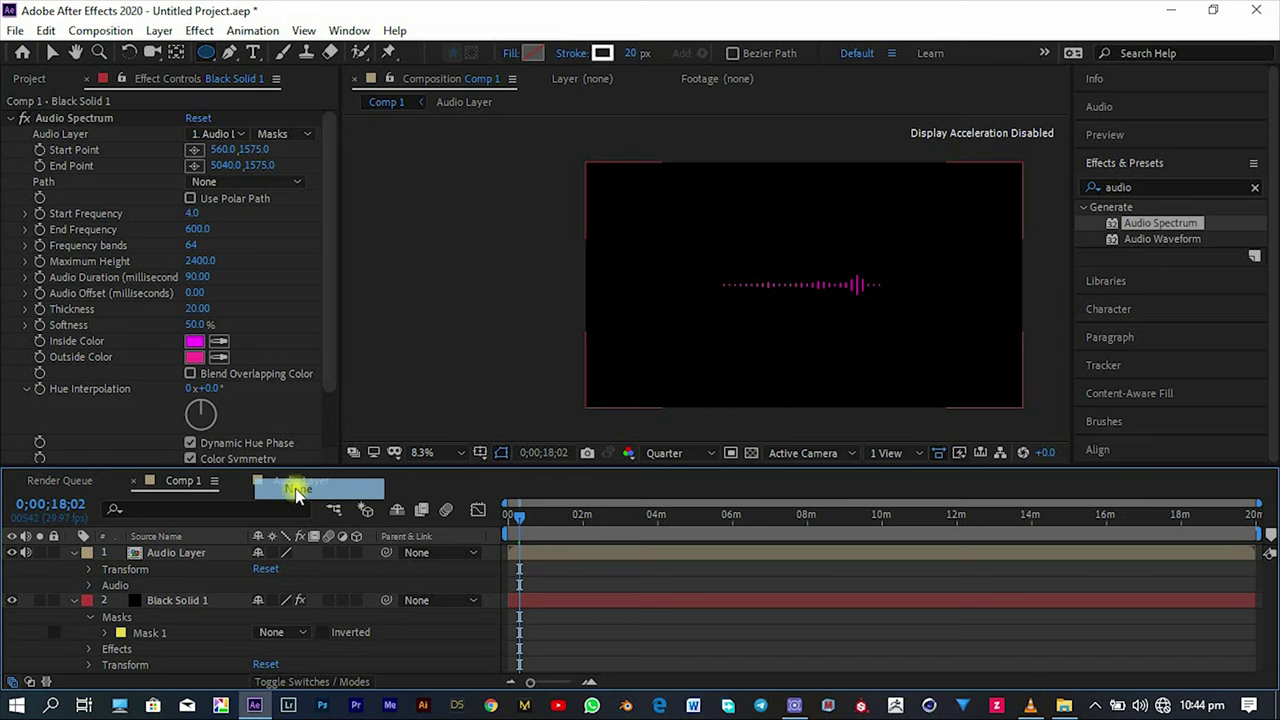
{"action": "left_click", "coordinate": [205, 423]}
{"action": "left_click", "coordinate": [232, 463]}
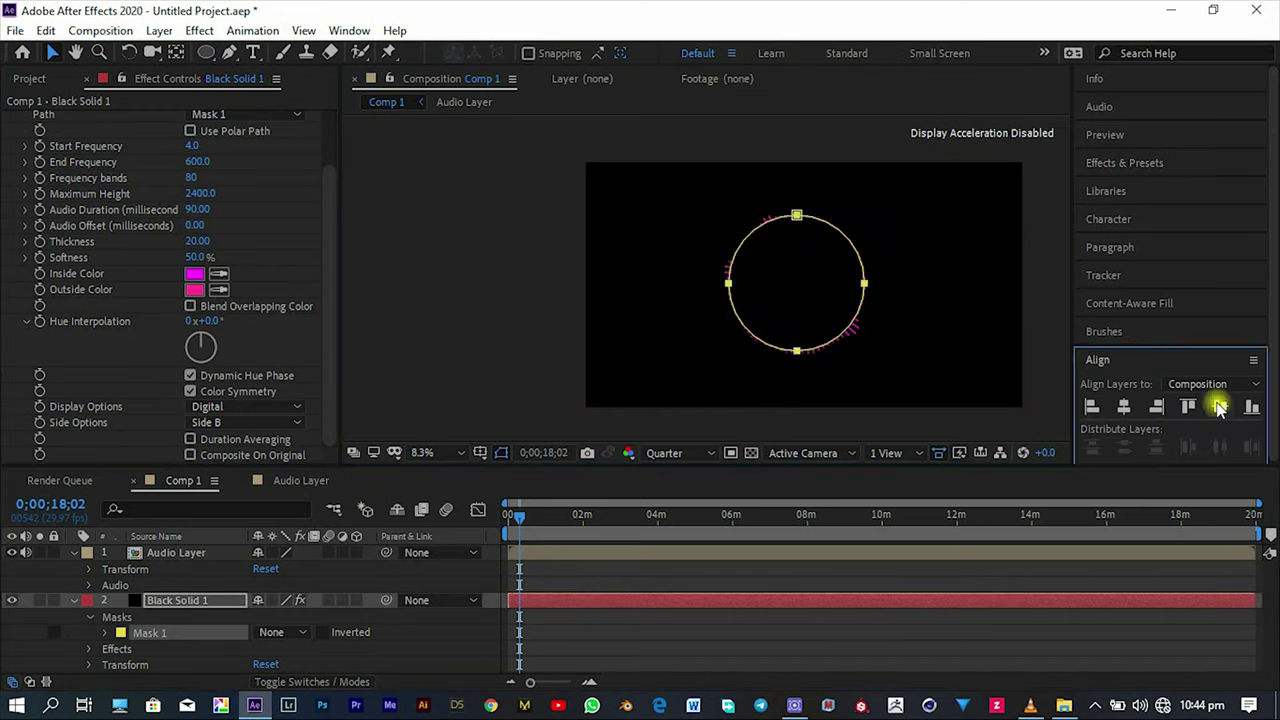
{"action": "left_click", "coordinate": [186, 194]}
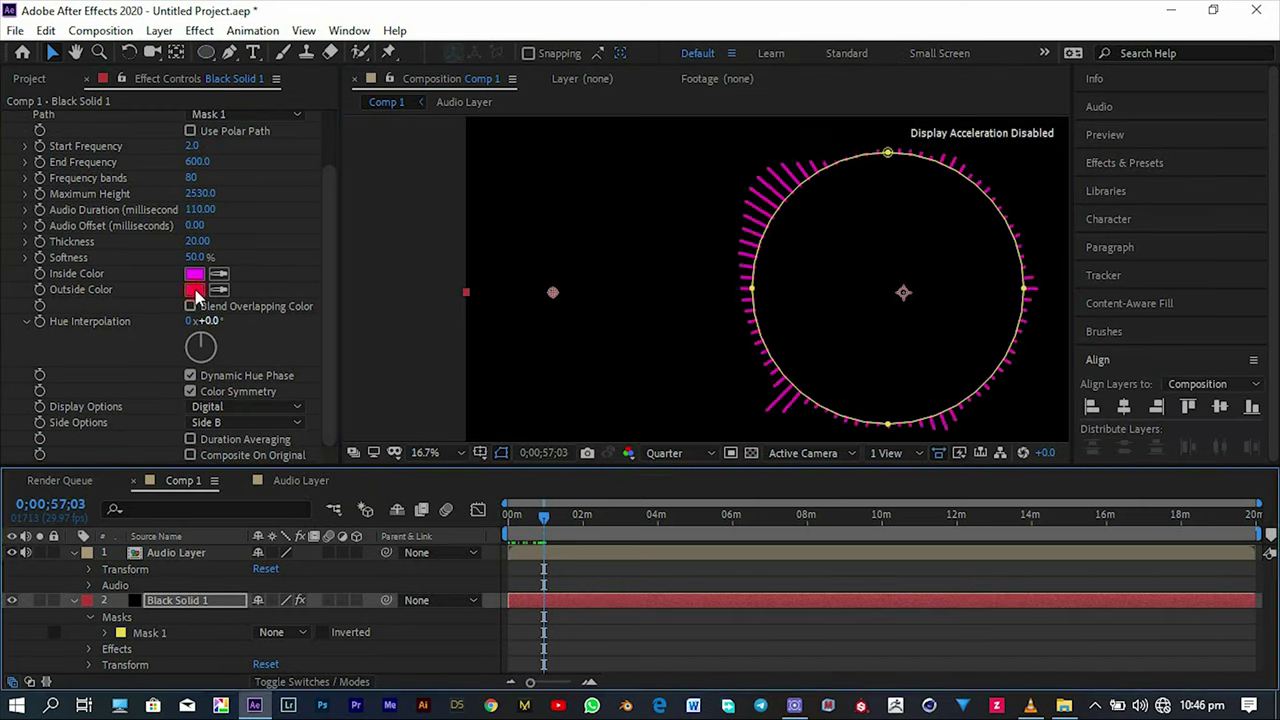
Adjust the spectrum's Start and End Frequency values and rescale Black Solid 3.
{"action": "left_click", "coordinate": [200, 146]}
{"action": "left_click", "coordinate": [200, 161]}
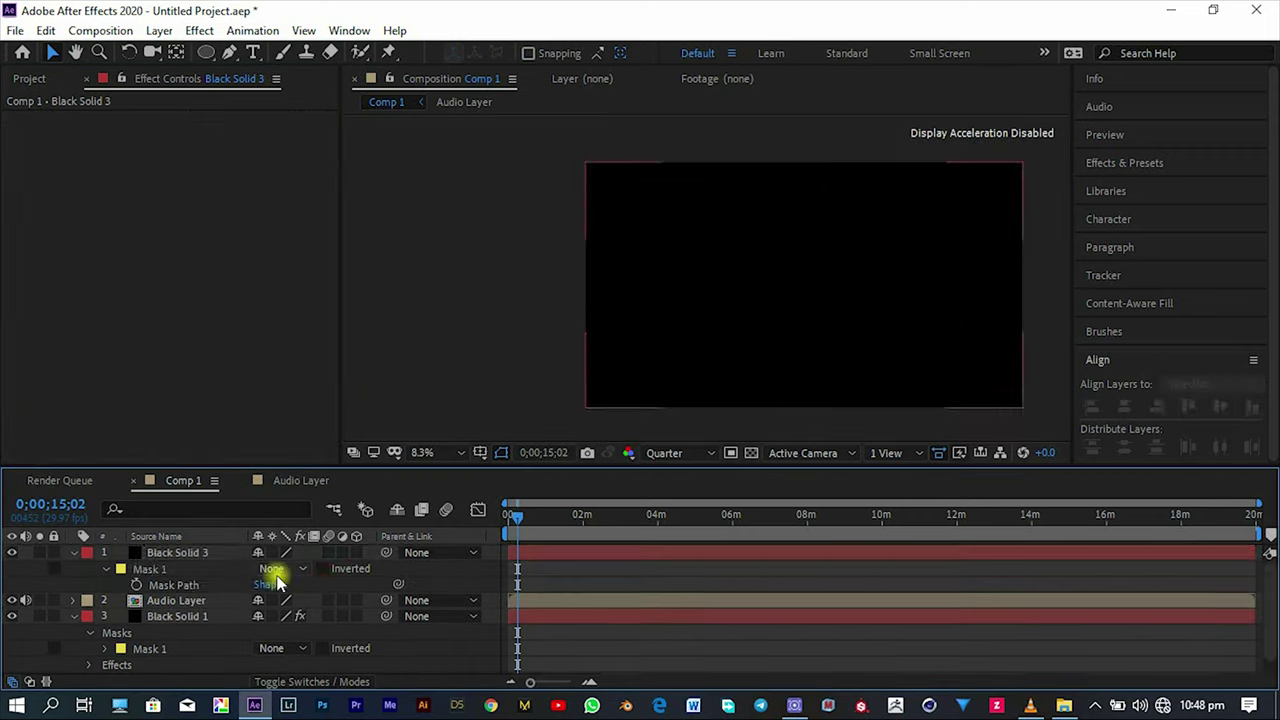
{"action": "key", "text": "s"}
{"action": "left_click_drag", "start_coordinate": [274, 571], "coordinate": [265, 568]}
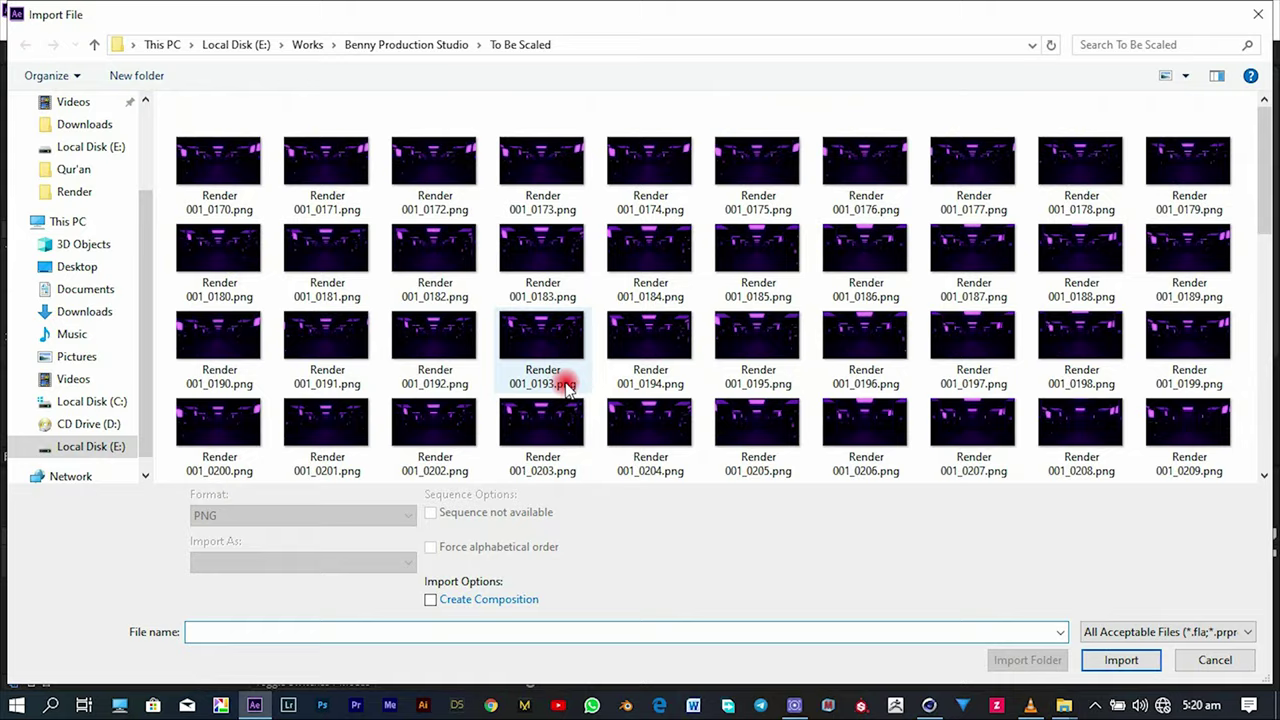
Import the hallway render frames as a PNG sequence and preview the Render 001 composition.
{"action": "left_click", "coordinate": [665, 527]}
{"action": "left_click", "coordinate": [1120, 660]}
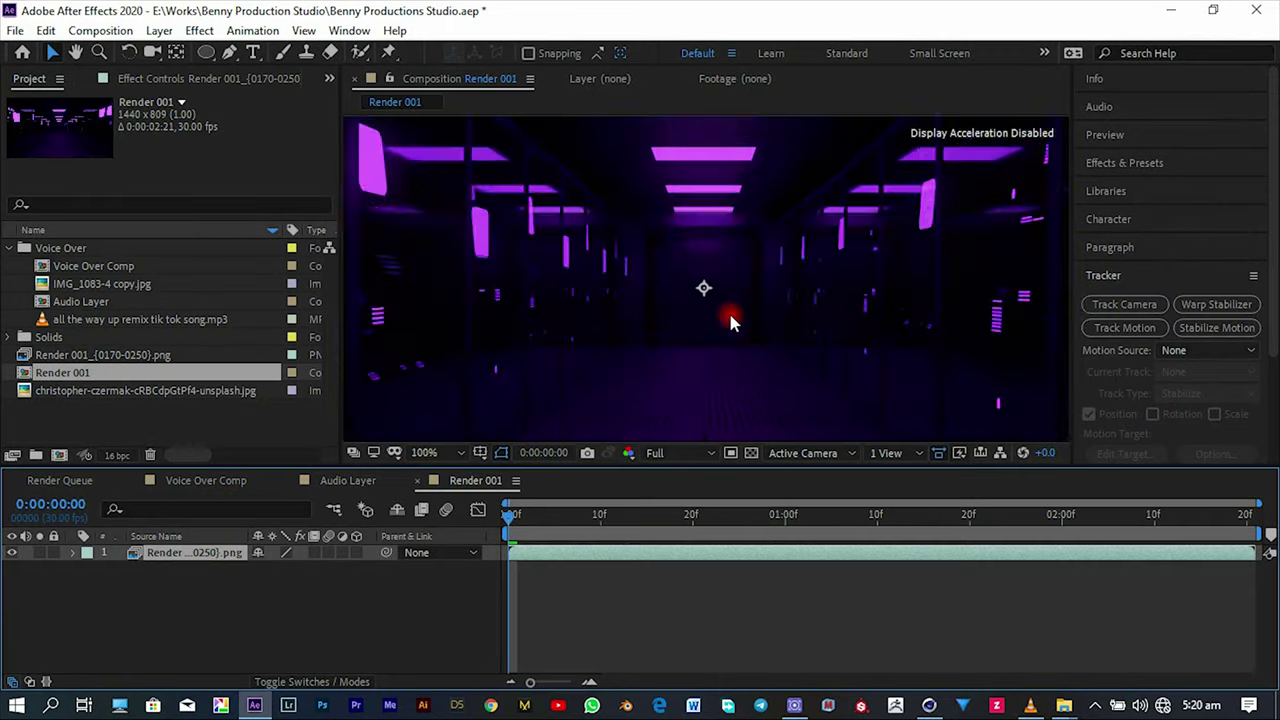
{"action": "key", "text": "space"}
Set Render 001's composition settings to 24 fps with a longer duration.
{"action": "right_click", "coordinate": [278, 630]}
{"action": "left_click", "coordinate": [371, 457]}
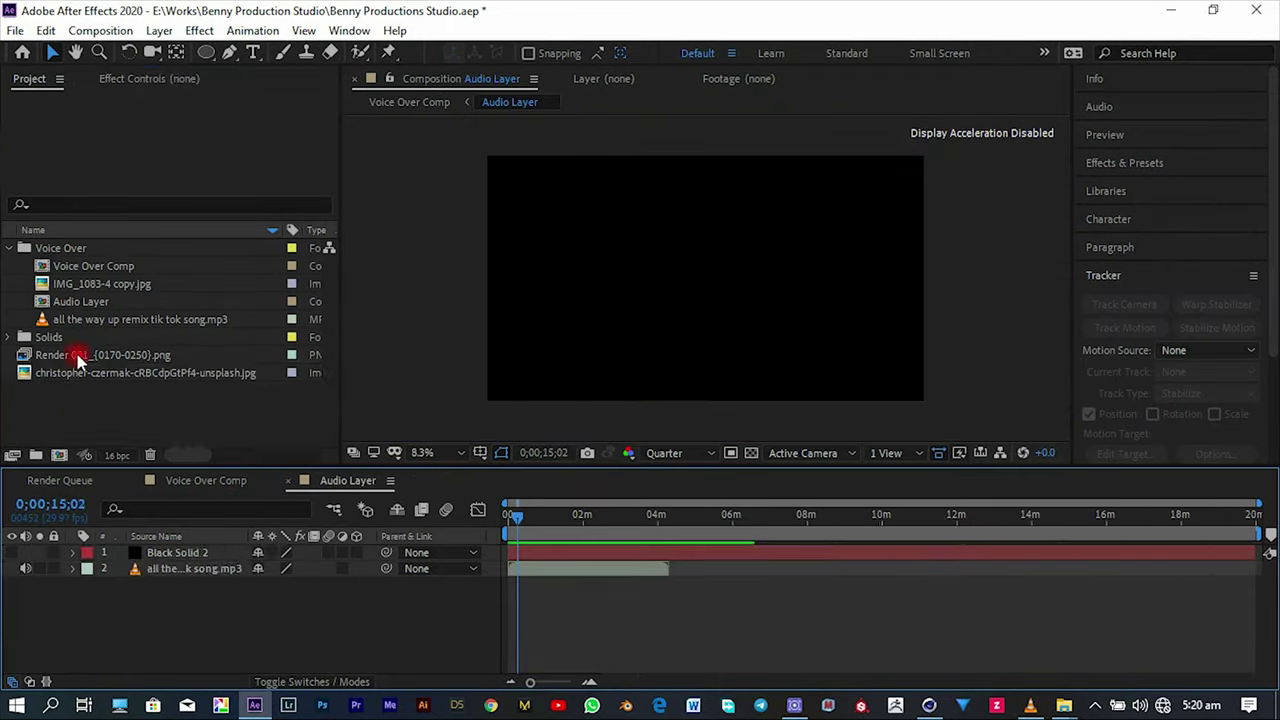
{"action": "key", "text": "ctrl+alt+g"}
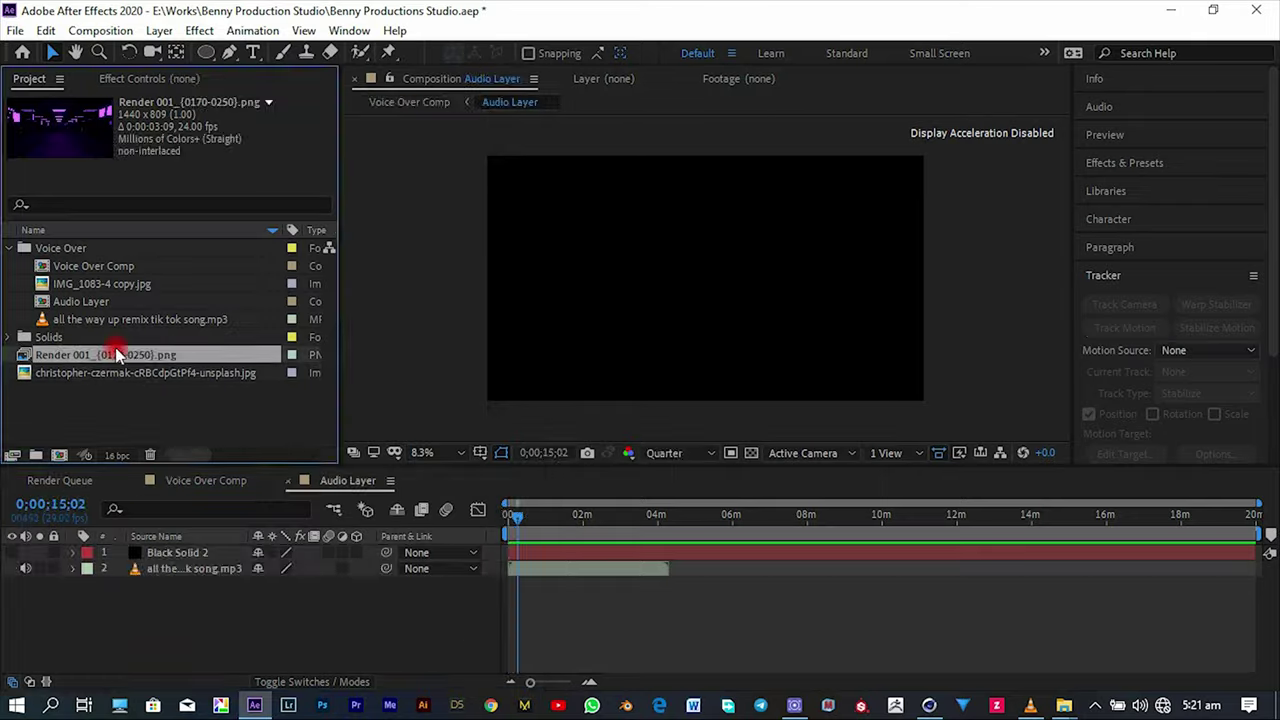
{"action": "right_click", "coordinate": [585, 422]}
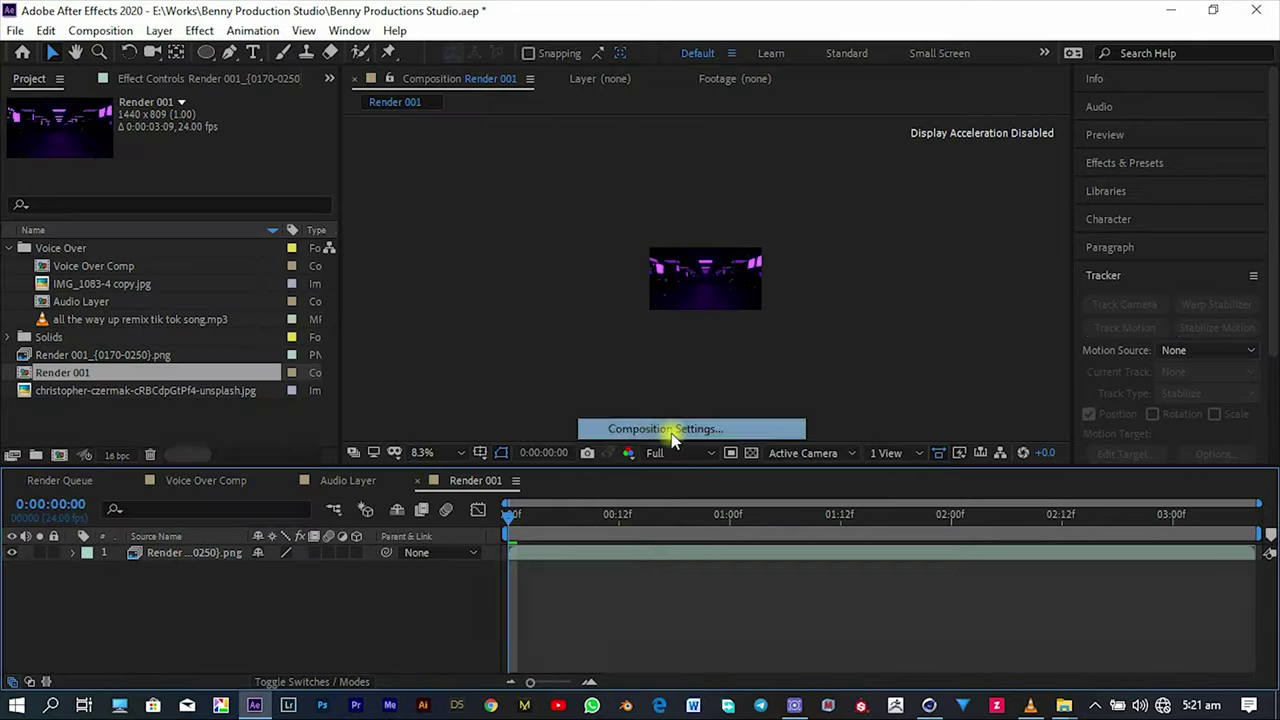
{"action": "left_click", "coordinate": [640, 428]}
{"action": "left_click", "coordinate": [409, 480]}
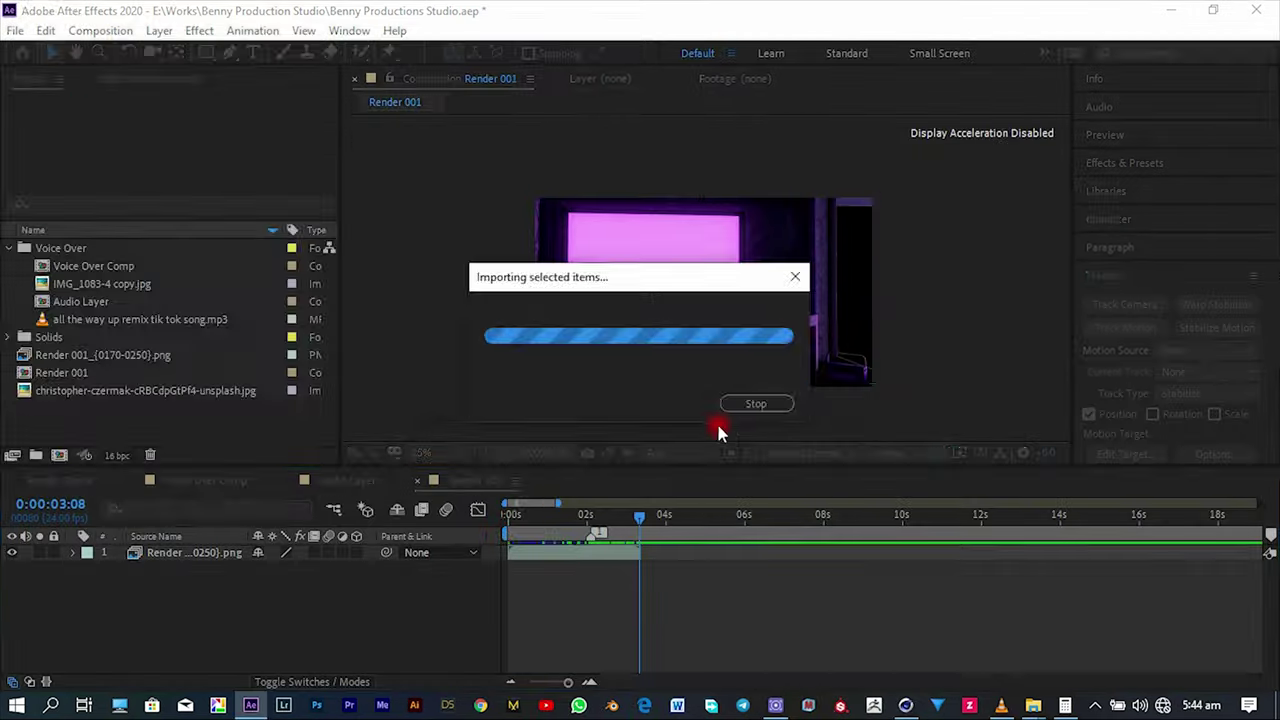
Extract the Track Data.c4d camera scene and set the Curves-darkened city photo behind the window.
{"action": "left_click", "coordinate": [222, 362]}
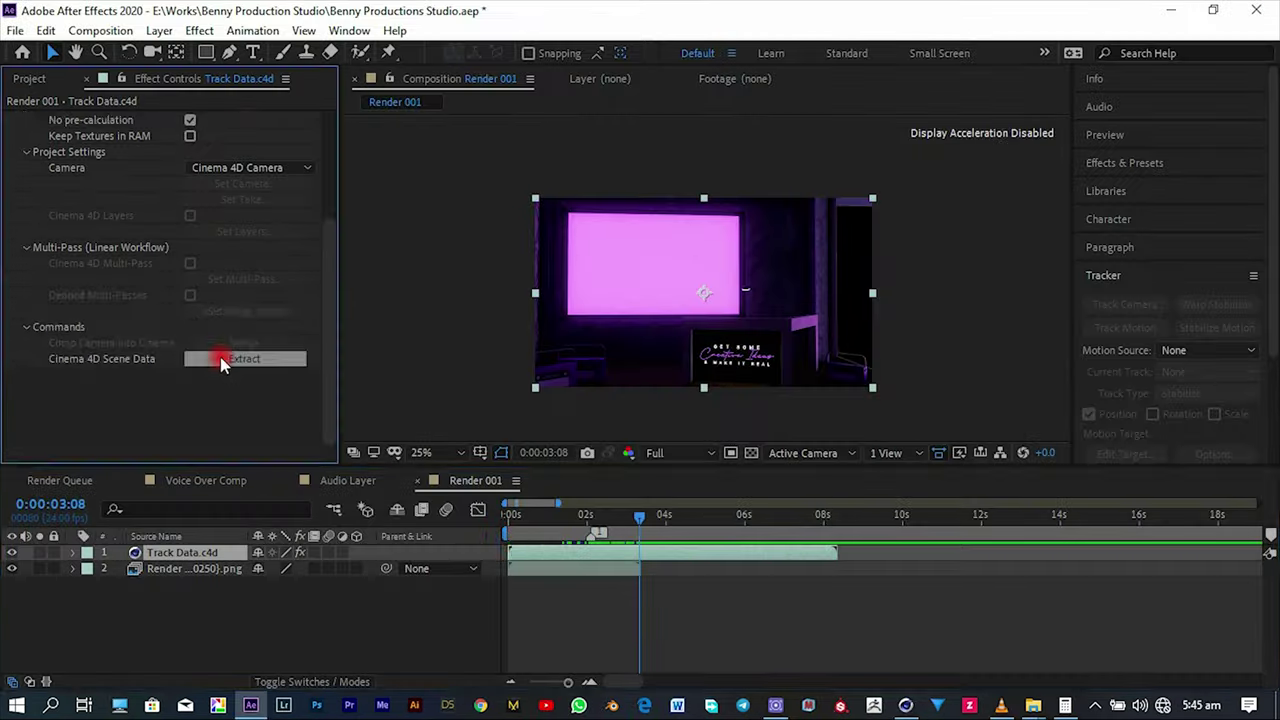
{"action": "left_click", "coordinate": [598, 520]}
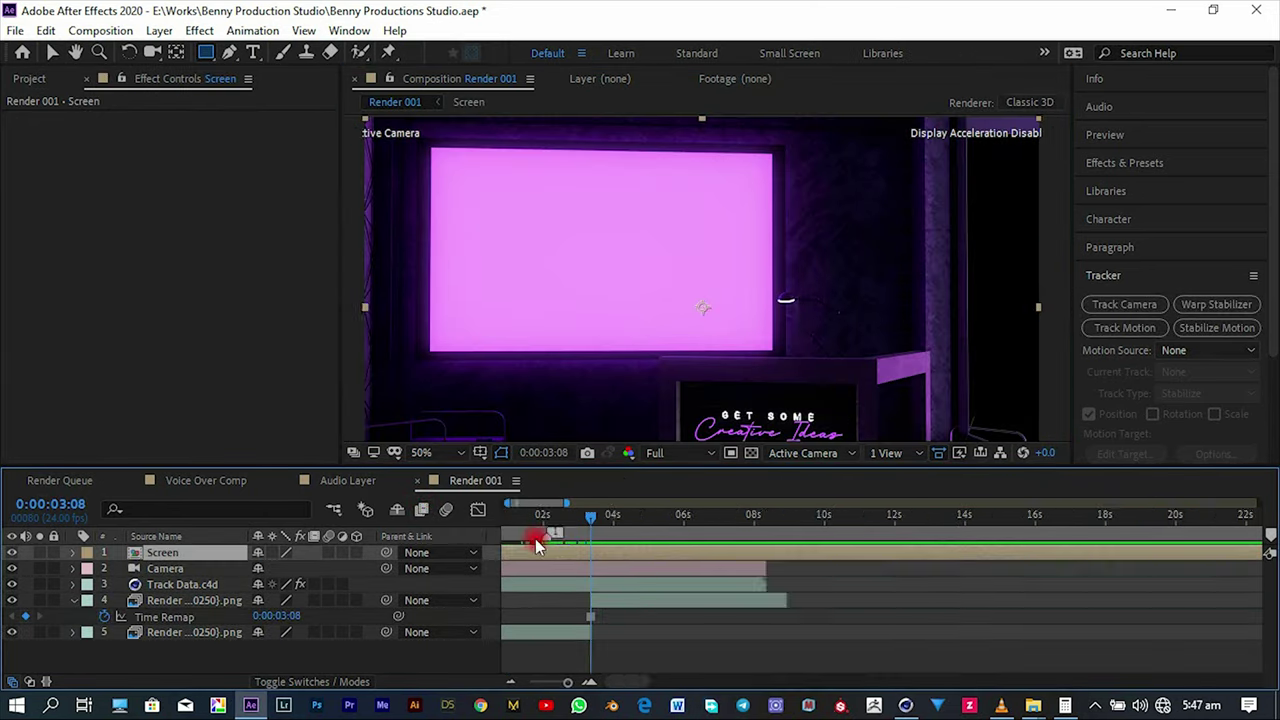
{"action": "left_click", "coordinate": [680, 453]}
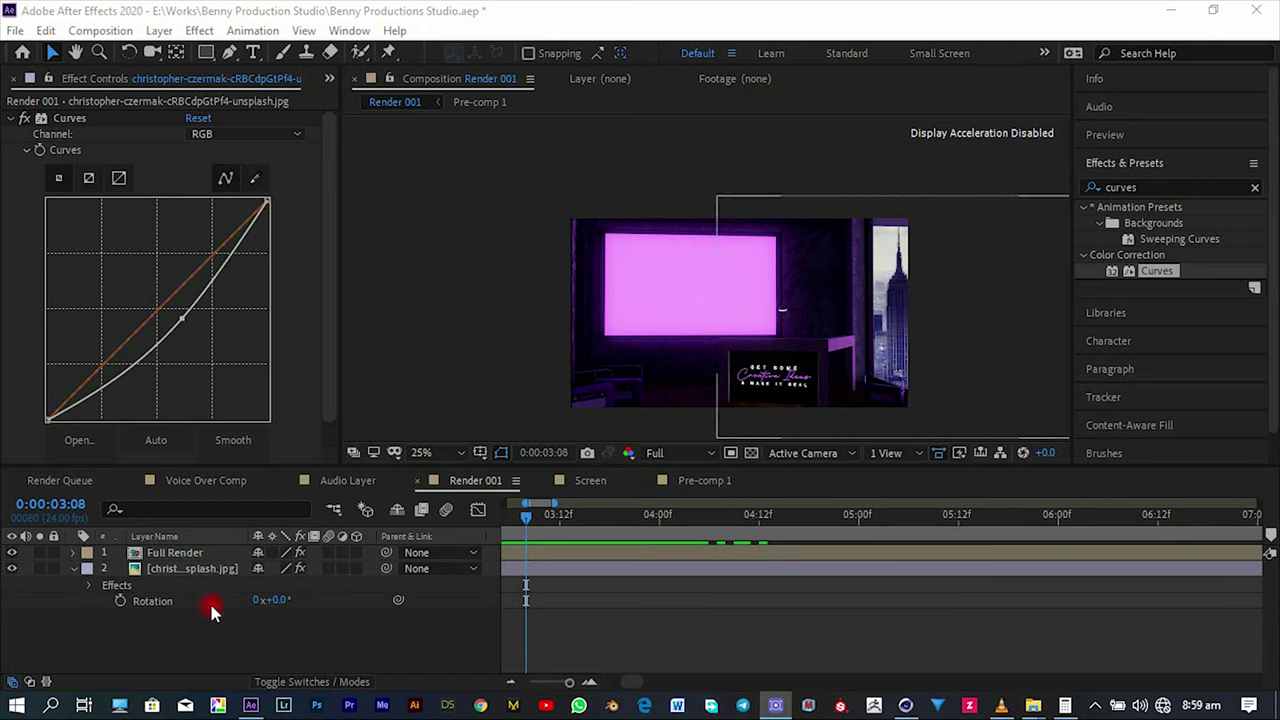
Draw a shape covering the pink hallway screen, with its outline removed.
{"action": "key", "text": "g"}
{"action": "scroll", "coordinate": [640, 263], "scroll_direction": "up", "scroll_amount": 8}
{"action": "left_click", "coordinate": [429, 200]}
{"action": "left_click", "coordinate": [814, 166]}
{"action": "left_click", "coordinate": [621, 302]}
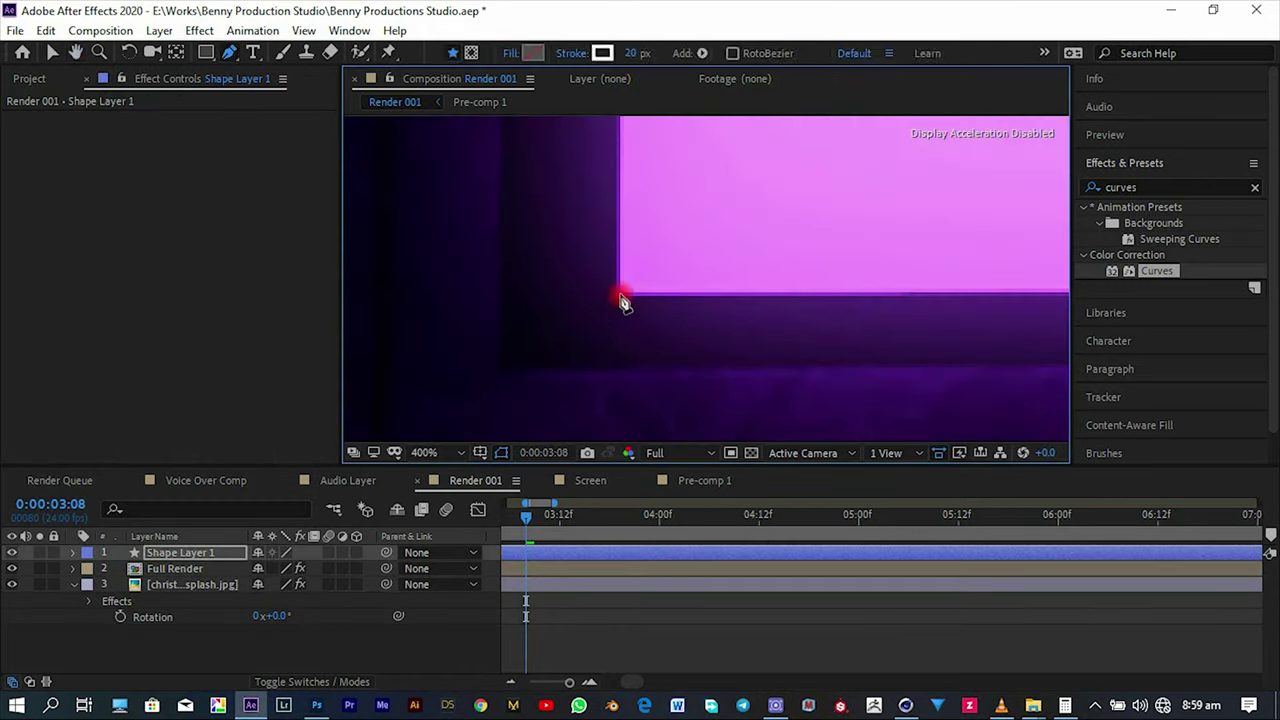
{"action": "scroll", "coordinate": [651, 323], "scroll_direction": "down", "scroll_amount": 6}
{"action": "left_click", "coordinate": [637, 53]}
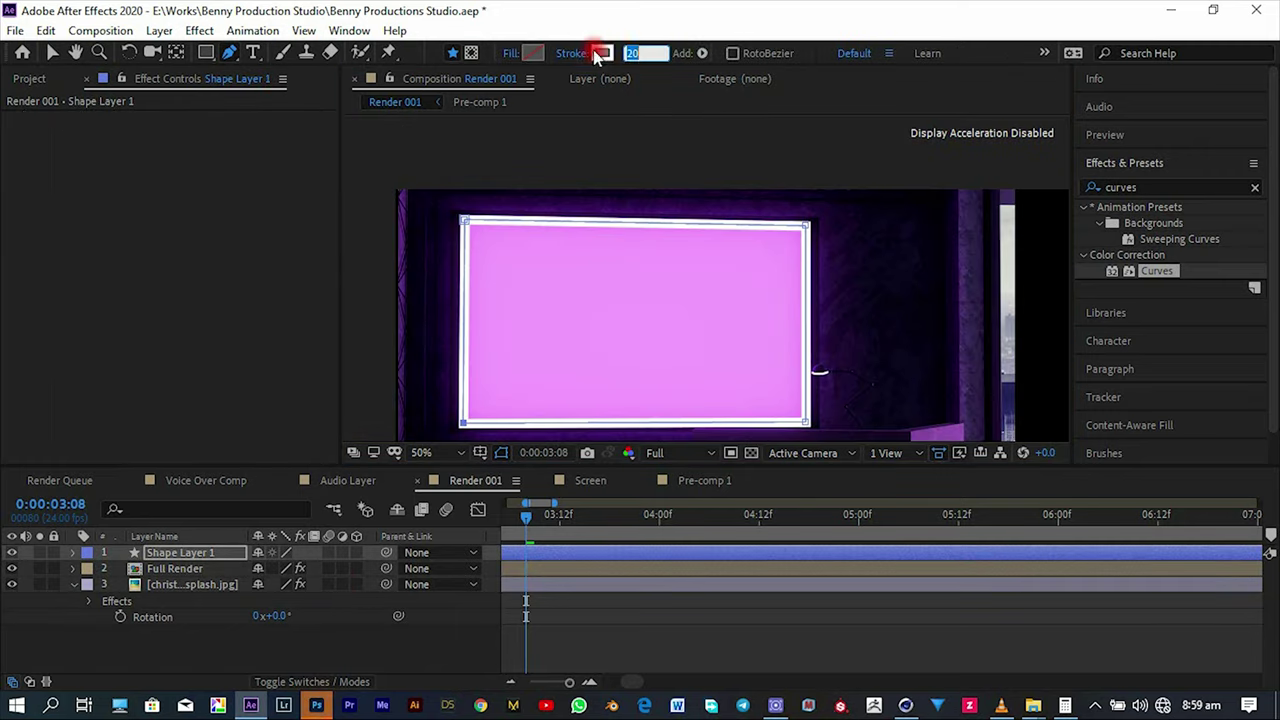
{"action": "left_click", "coordinate": [597, 55]}
Precompose the screen shape, add an opacity keyframe, and clear the layer inside the precomp.
{"action": "left_click", "coordinate": [222, 160]}
{"action": "left_click", "coordinate": [654, 568]}
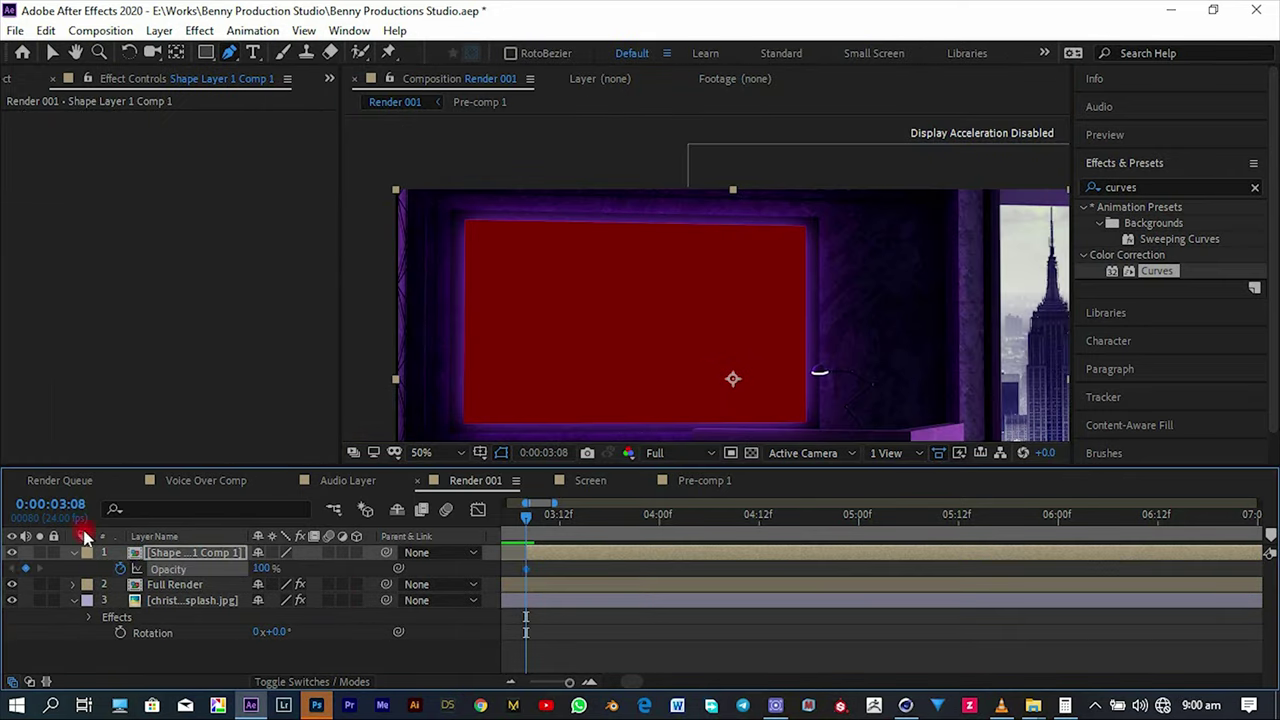
{"action": "double_click", "coordinate": [190, 553]}
{"action": "key", "text": "Delete"}
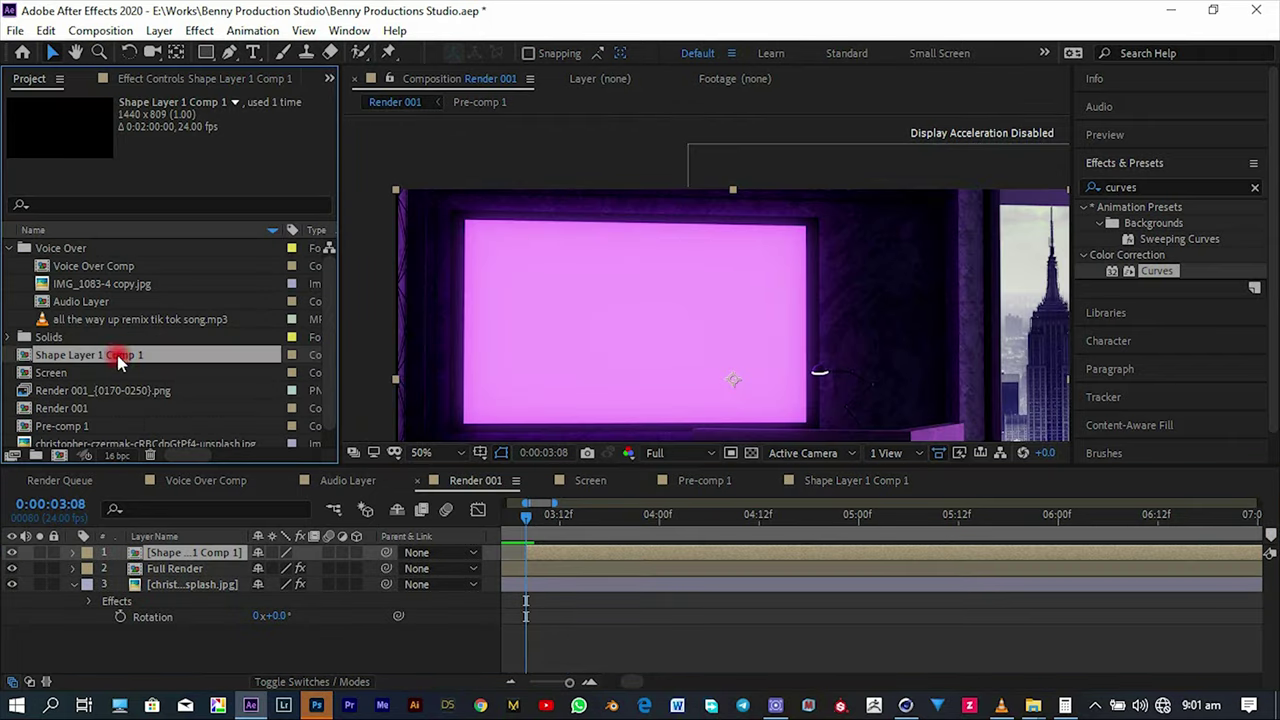
Add the Curves comp on top of Render 001 and bend its curve down to darken.
{"action": "left_click", "coordinate": [52, 426]}
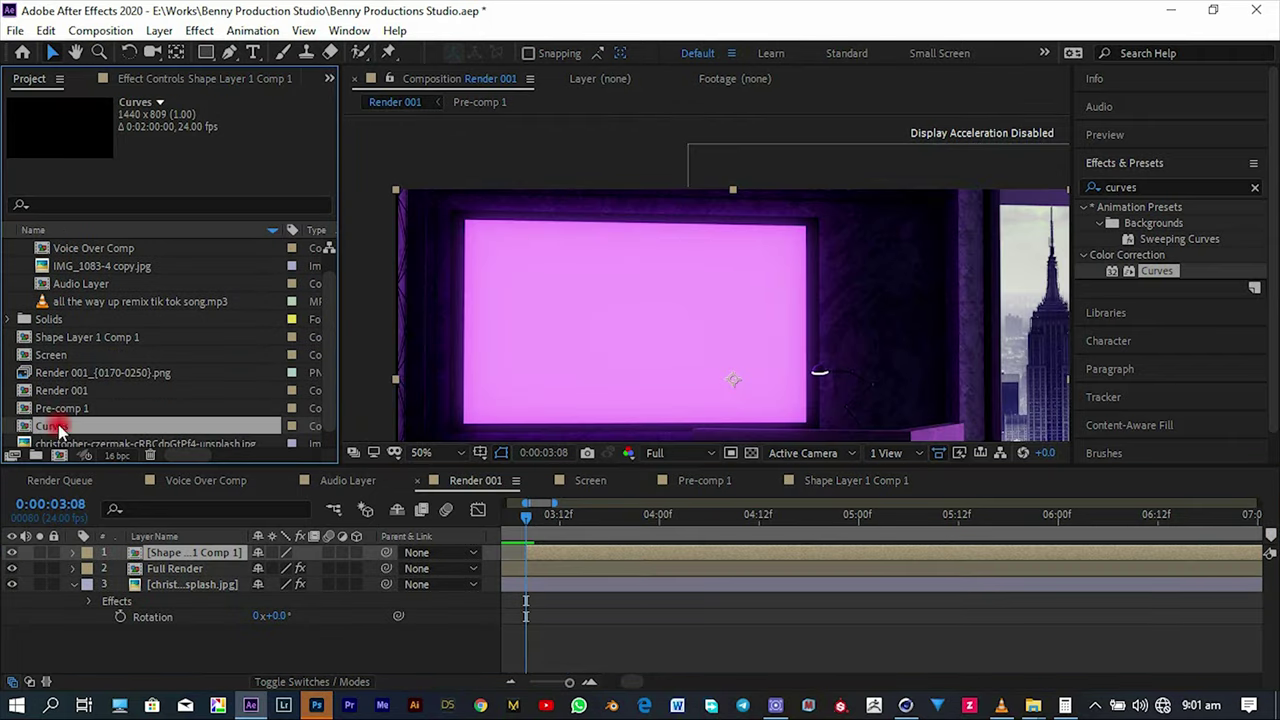
{"action": "left_click_drag", "start_coordinate": [58, 428], "coordinate": [1037, 553]}
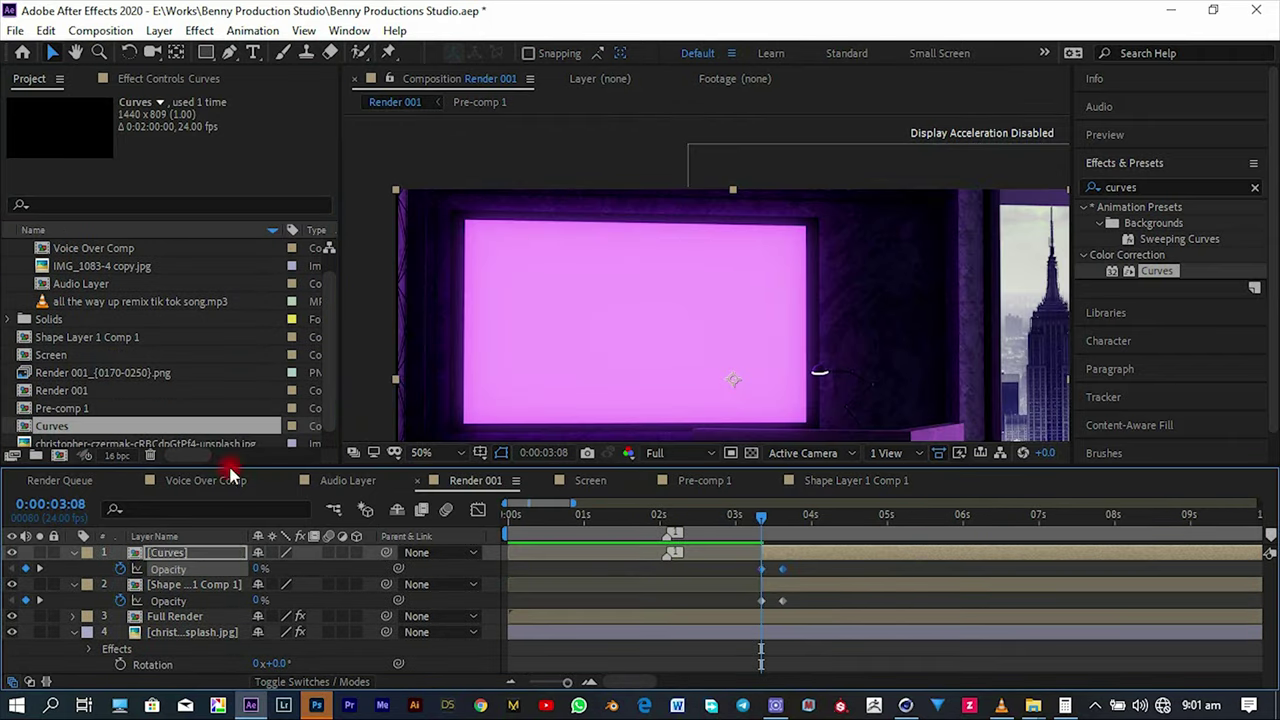
{"action": "left_click", "coordinate": [856, 480]}
{"action": "left_click", "coordinate": [475, 480]}
{"action": "left_click_drag", "start_coordinate": [186, 275], "coordinate": [193, 305]}
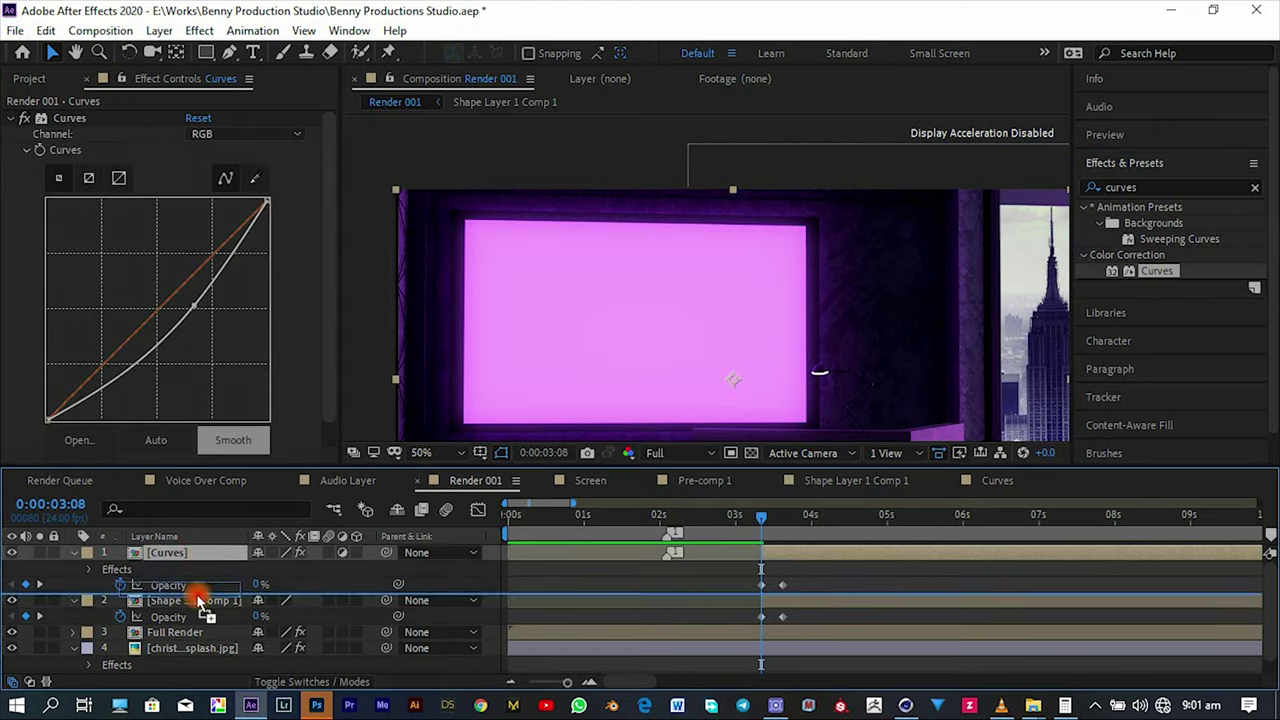
{"action": "left_click_drag", "start_coordinate": [199, 601], "coordinate": [768, 535]}
{"action": "left_click_drag", "start_coordinate": [193, 313], "coordinate": [201, 313]}
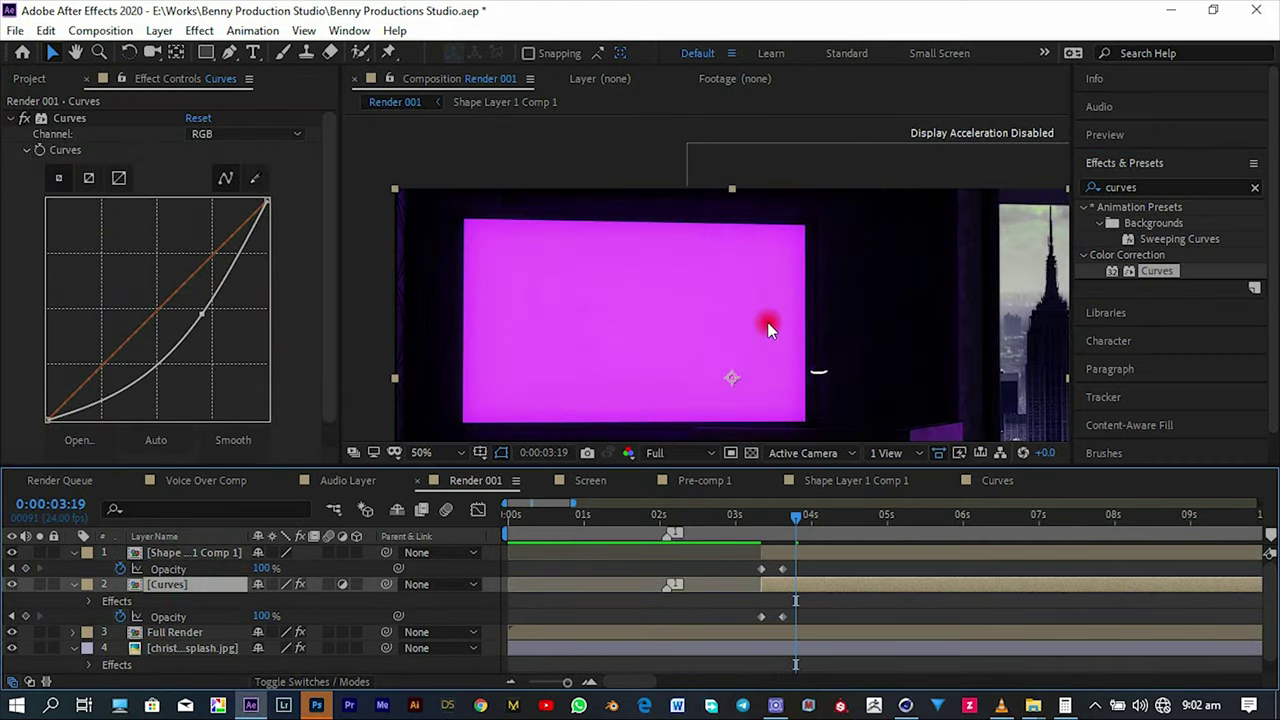
Duplicate the Shape Layer 1 Comp 1 pre-comp and apply the Fill effect to the shape.
{"action": "left_click", "coordinate": [206, 563]}
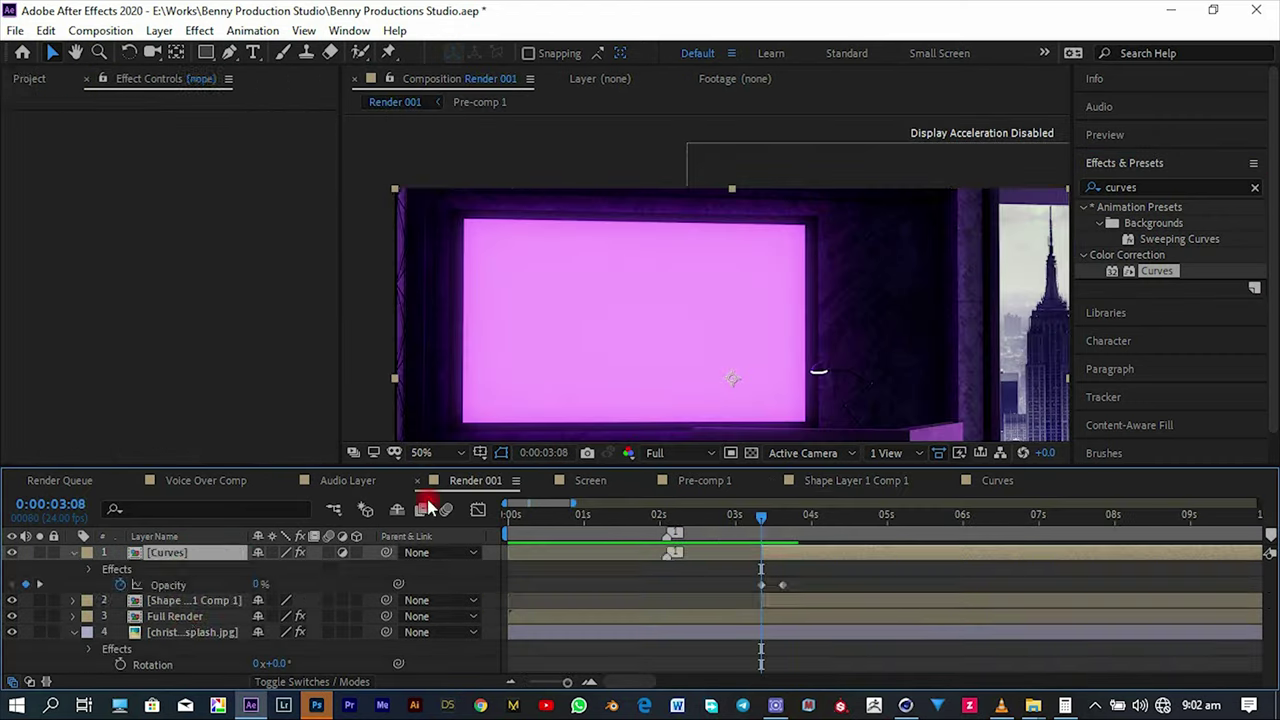
{"action": "double_click", "coordinate": [209, 550]}
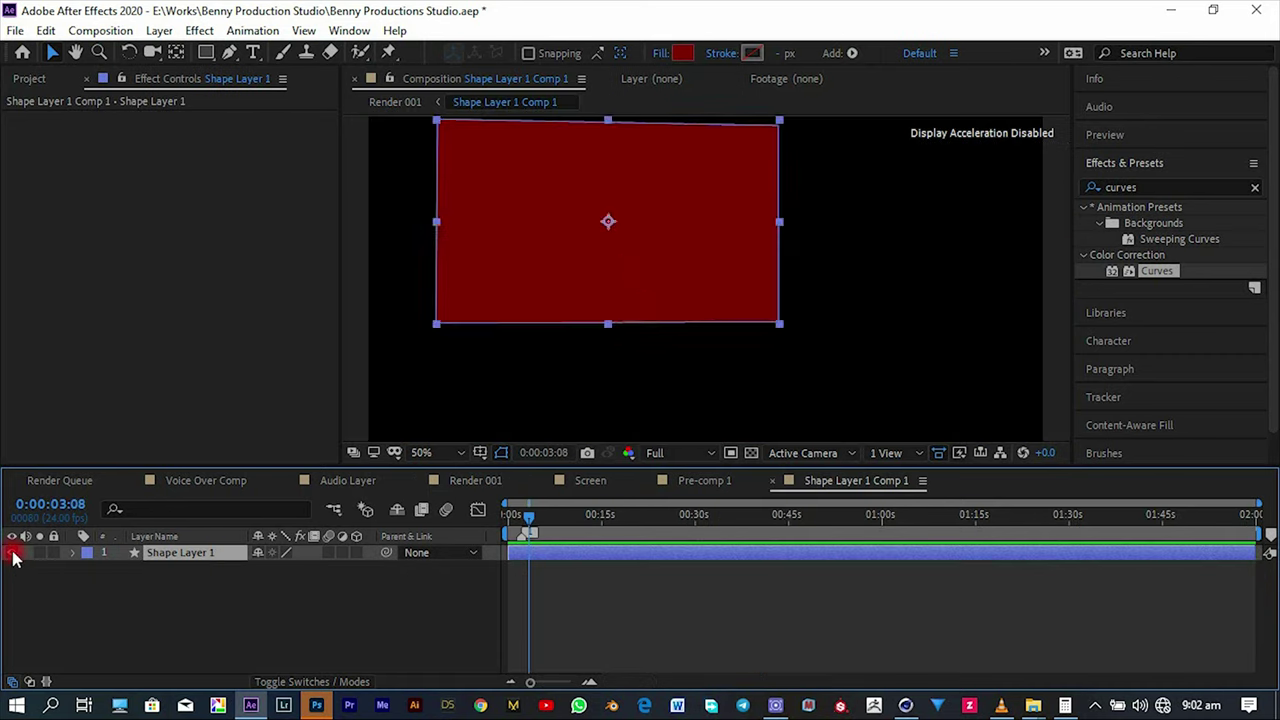
{"action": "left_click_drag", "start_coordinate": [191, 557], "coordinate": [277, 423]}
{"action": "key", "text": "Return"}
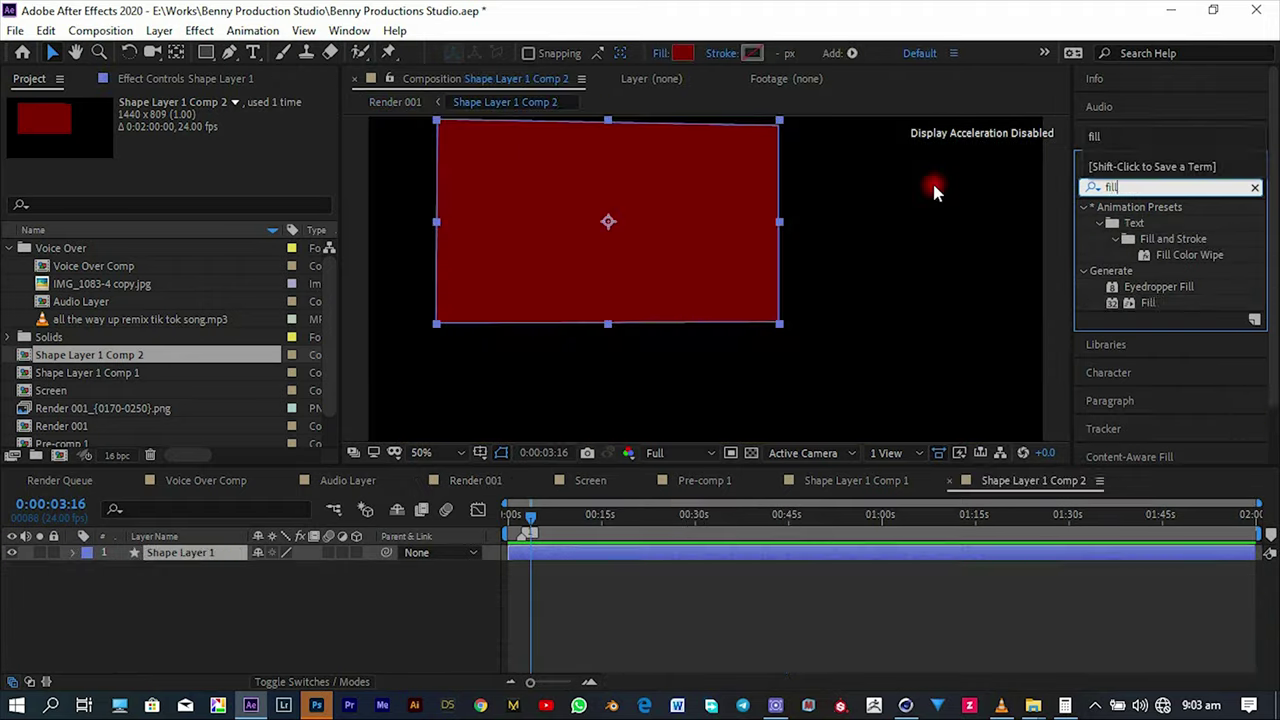
{"action": "left_click_drag", "start_coordinate": [1147, 302], "coordinate": [345, 121]}
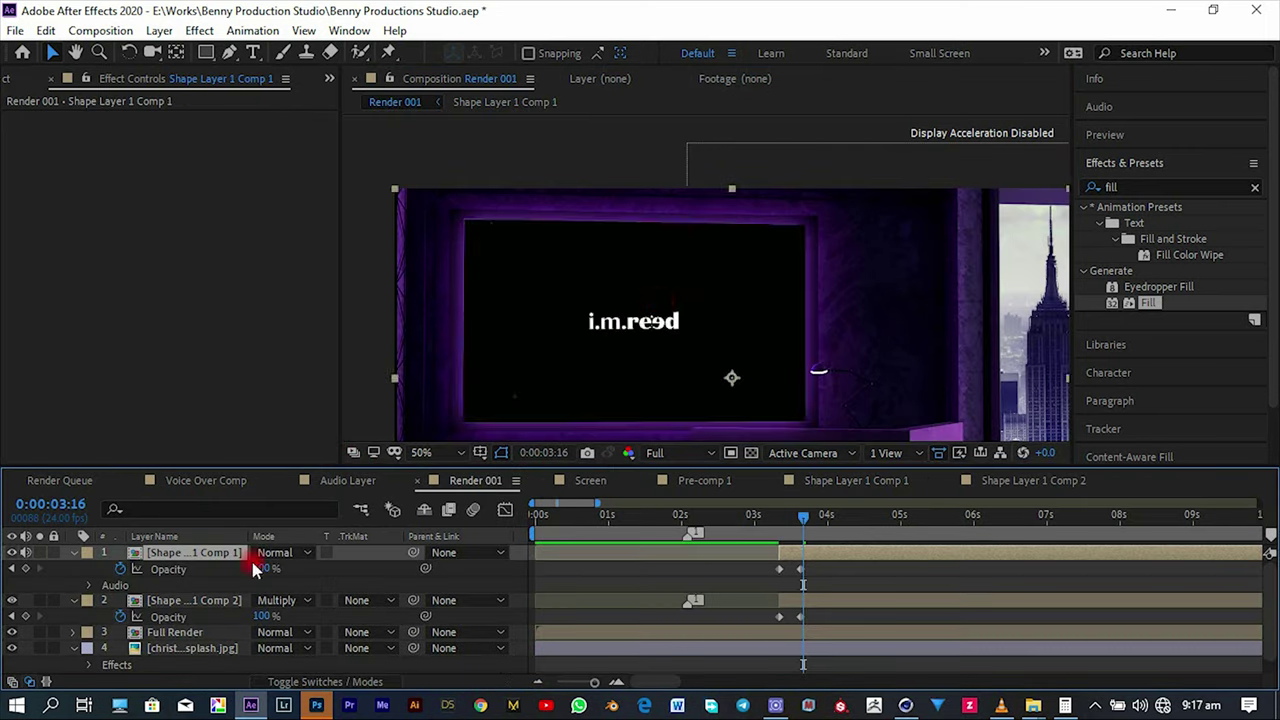
Set the screen copy's blend mode, check Render 001, and save the project.
{"action": "left_click", "coordinate": [265, 552]}
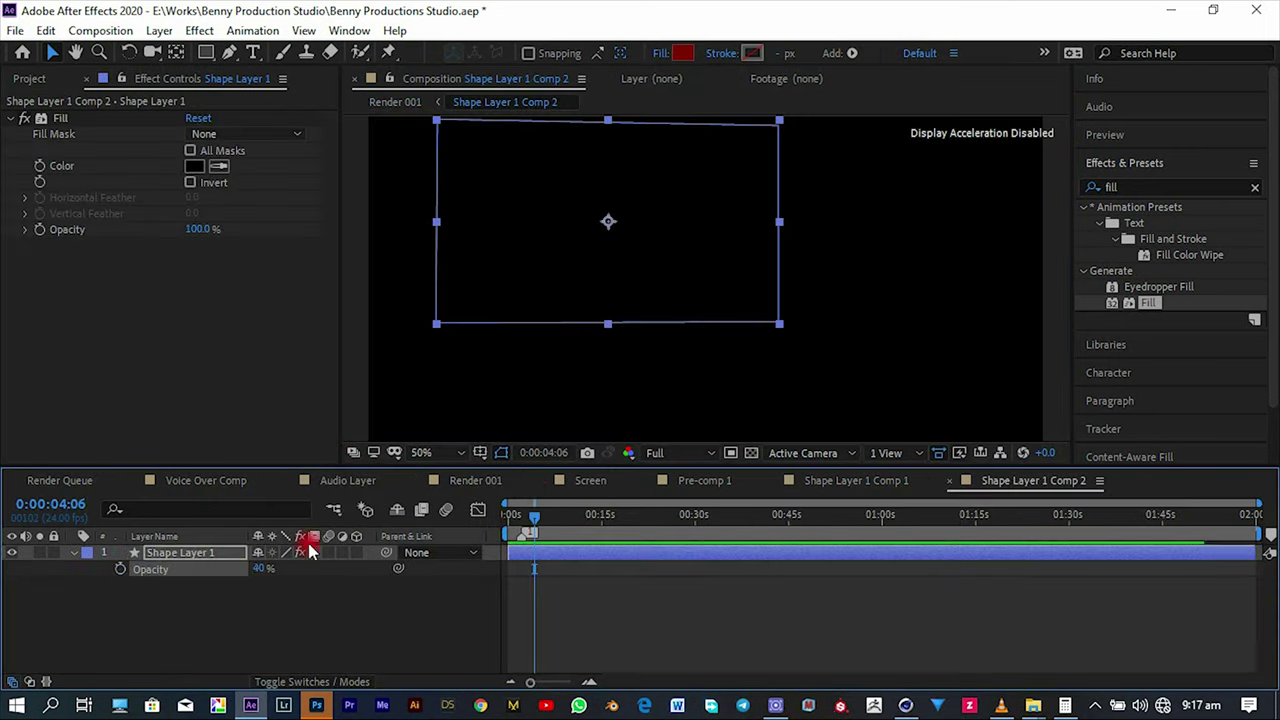
{"action": "left_click", "coordinate": [475, 480]}
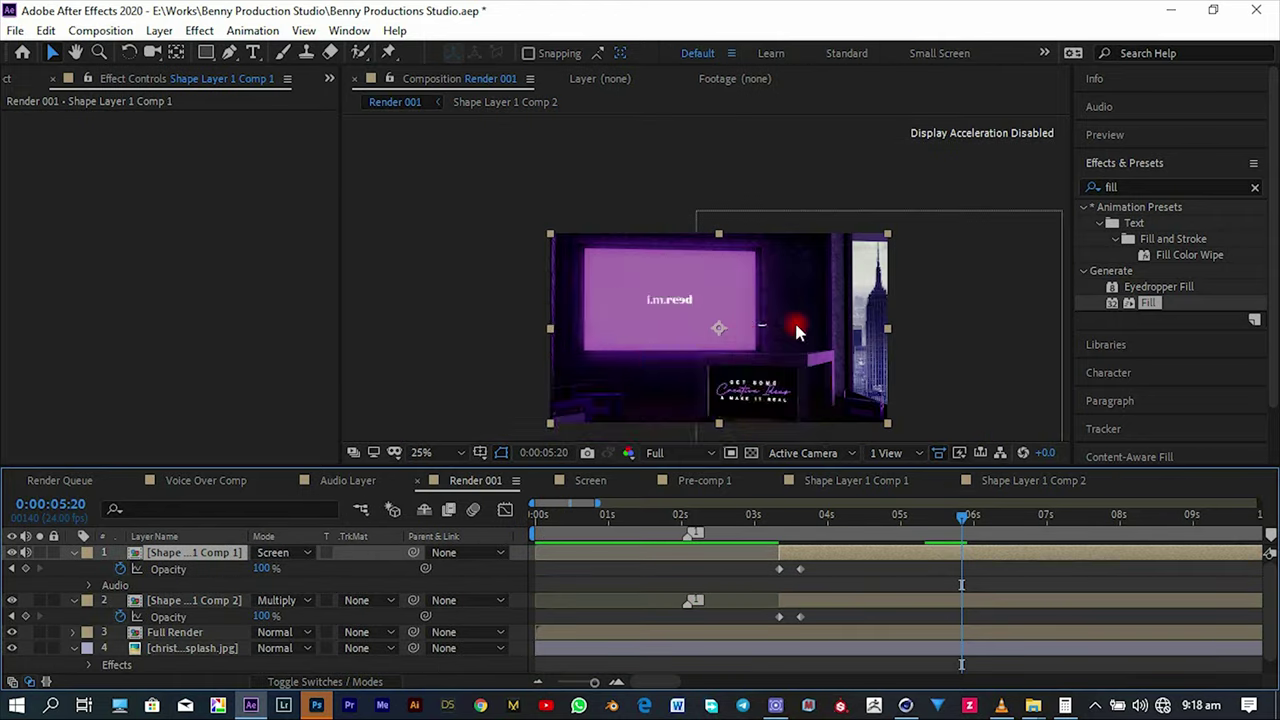
{"action": "key", "text": "ctrl+s"}
{"action": "scroll", "coordinate": [818, 323], "scroll_direction": "up", "scroll_amount": 4}
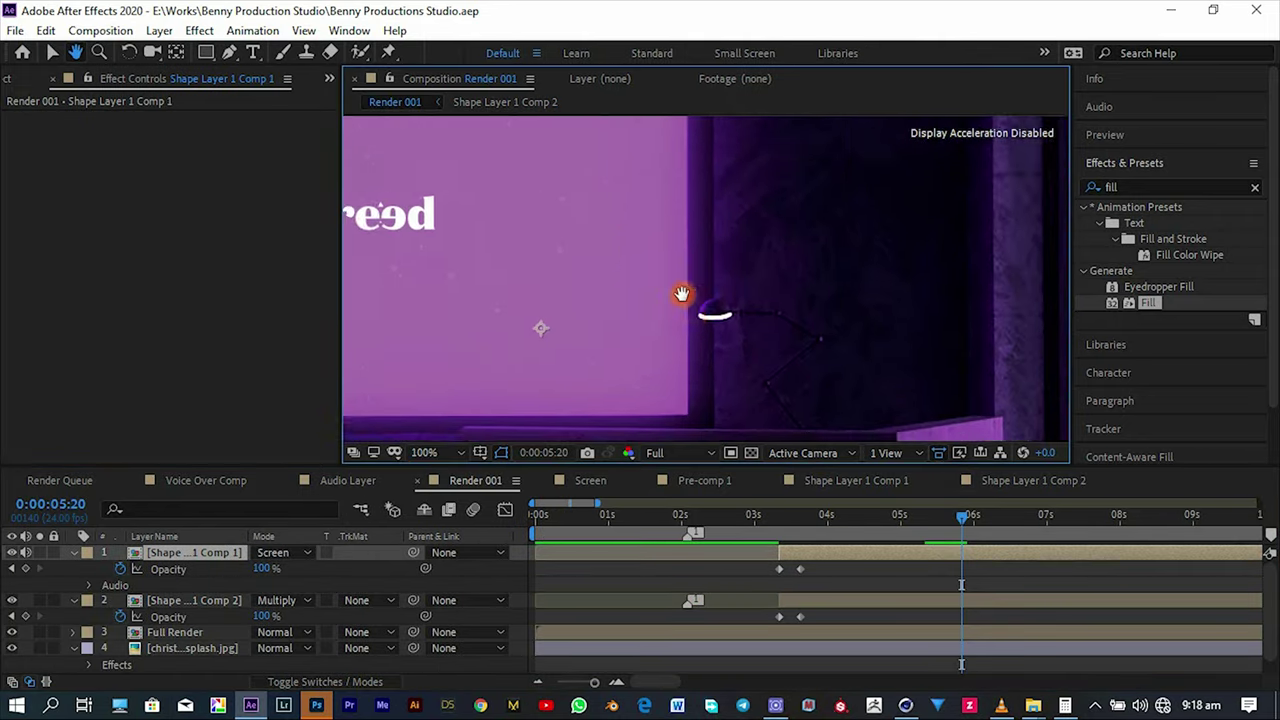
Add a white solid layer and lower its opacity to 19%.
{"action": "right_click", "coordinate": [389, 587]}
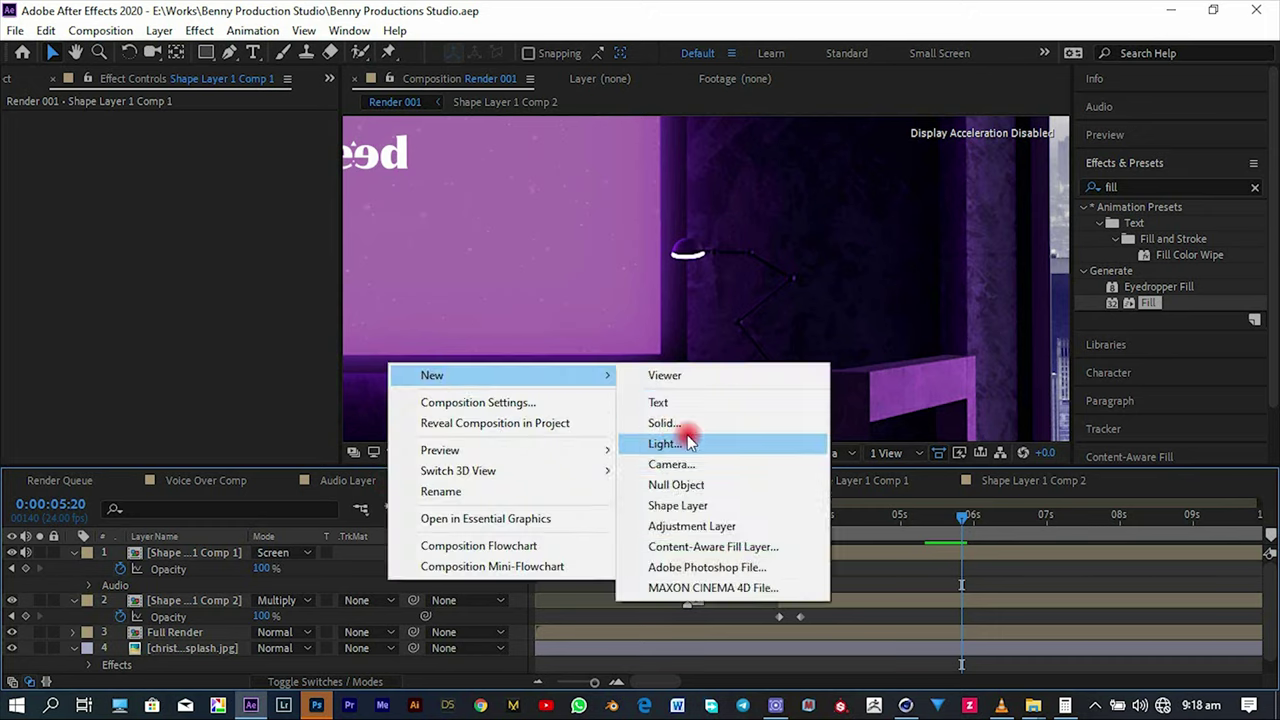
{"action": "left_click", "coordinate": [686, 422]}
{"action": "left_click", "coordinate": [215, 328]}
{"action": "left_click", "coordinate": [26, 54]}
{"action": "left_click", "coordinate": [480, 47]}
{"action": "left_click", "coordinate": [293, 380]}
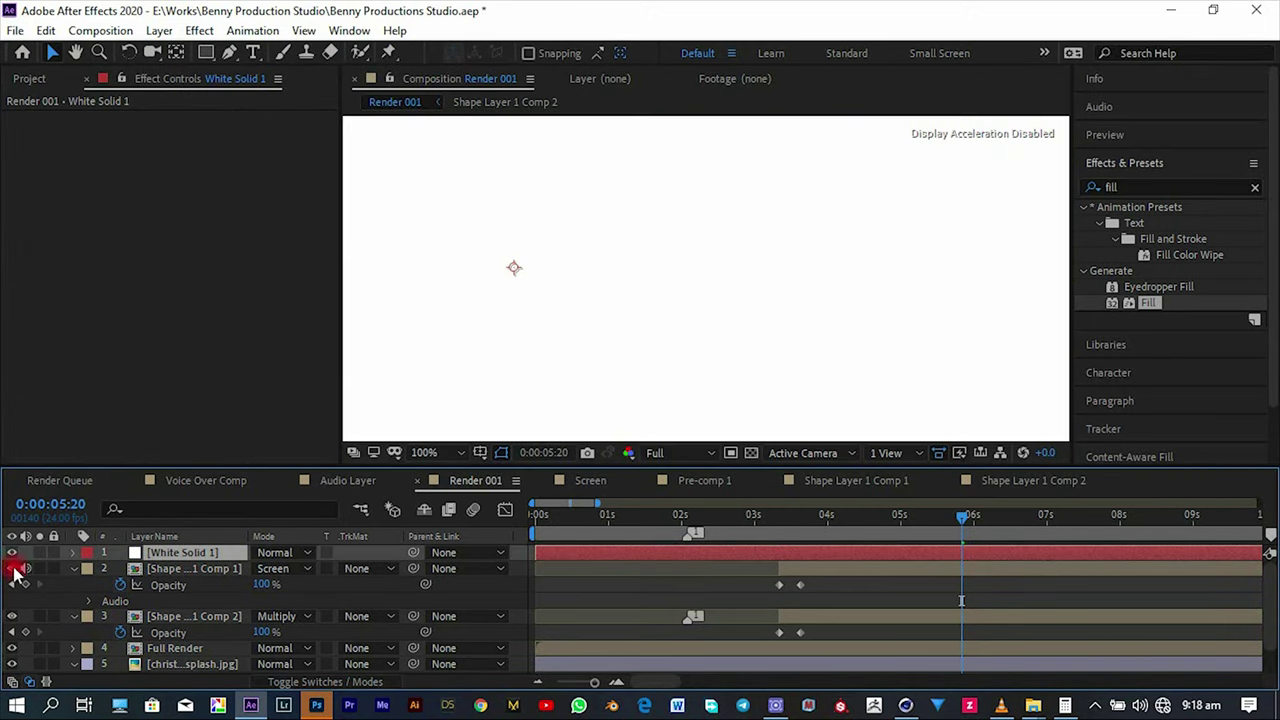
{"action": "key", "text": "t"}
{"action": "left_click_drag", "start_coordinate": [262, 568], "coordinate": [250, 569]}
Pen-mask the white solid around the desk lamp's light cone.
{"action": "left_click_drag", "start_coordinate": [841, 372], "coordinate": [803, 337]}
{"action": "key", "text": "g"}
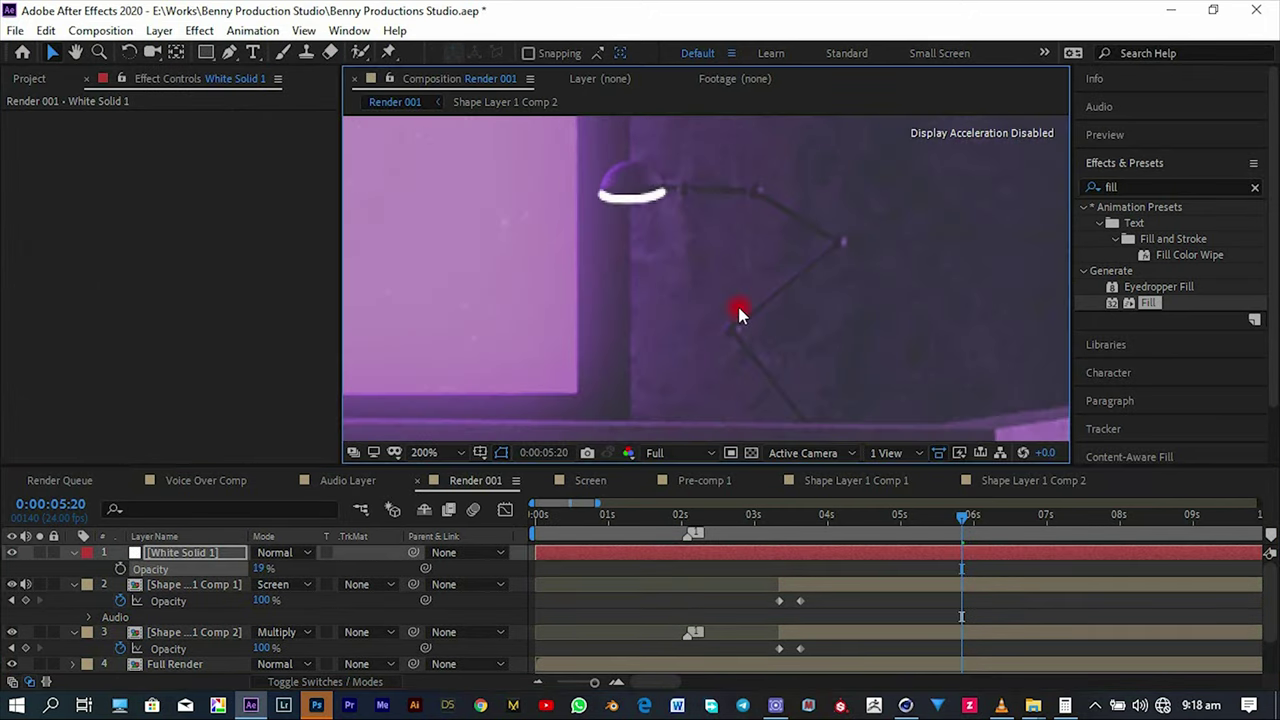
{"action": "left_click", "coordinate": [636, 230]}
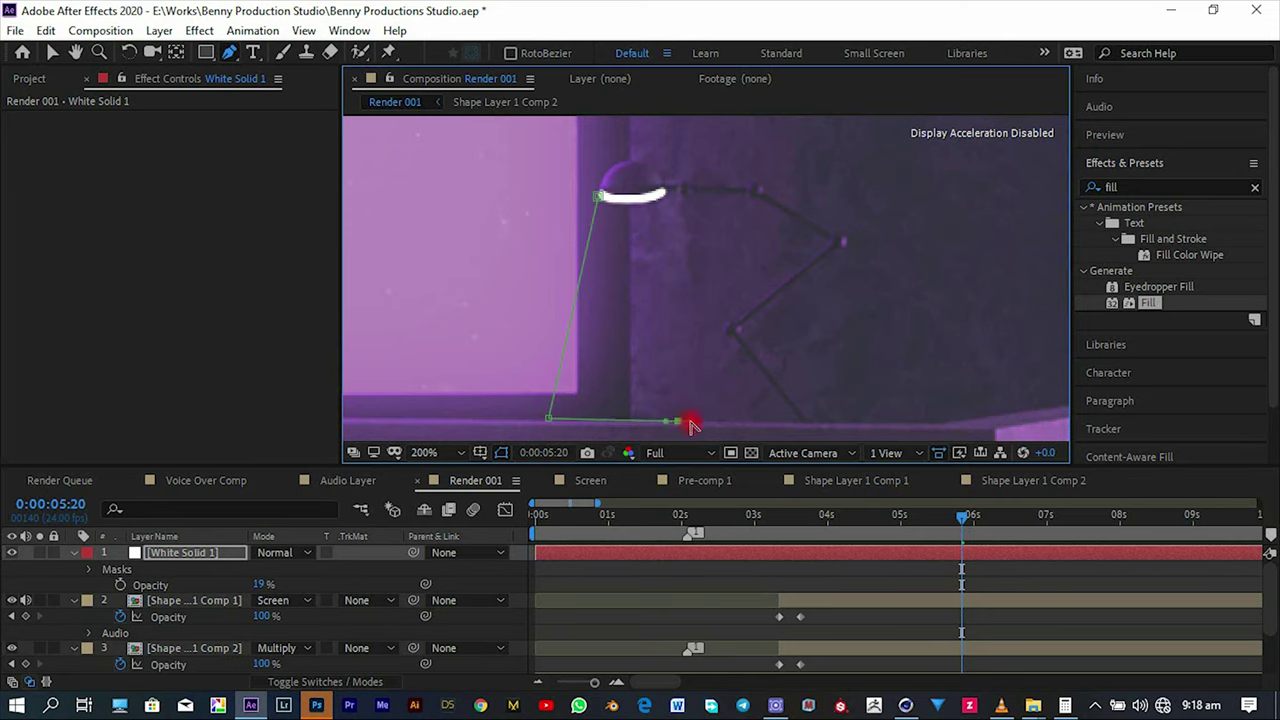
{"action": "left_click", "coordinate": [601, 199]}
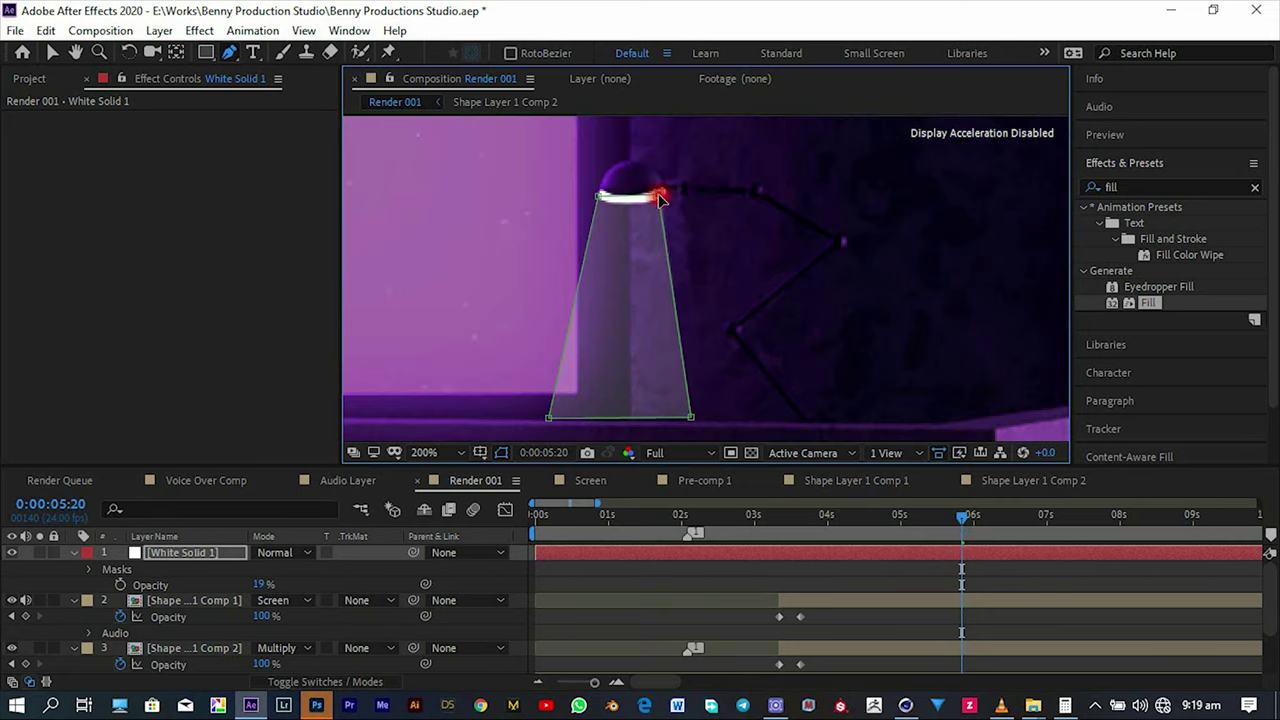
Pre-compose the light beam and give it Directional Blur with length 24.
{"action": "right_click", "coordinate": [172, 540]}
{"action": "left_click", "coordinate": [243, 463]}
{"action": "left_click", "coordinate": [251, 289]}
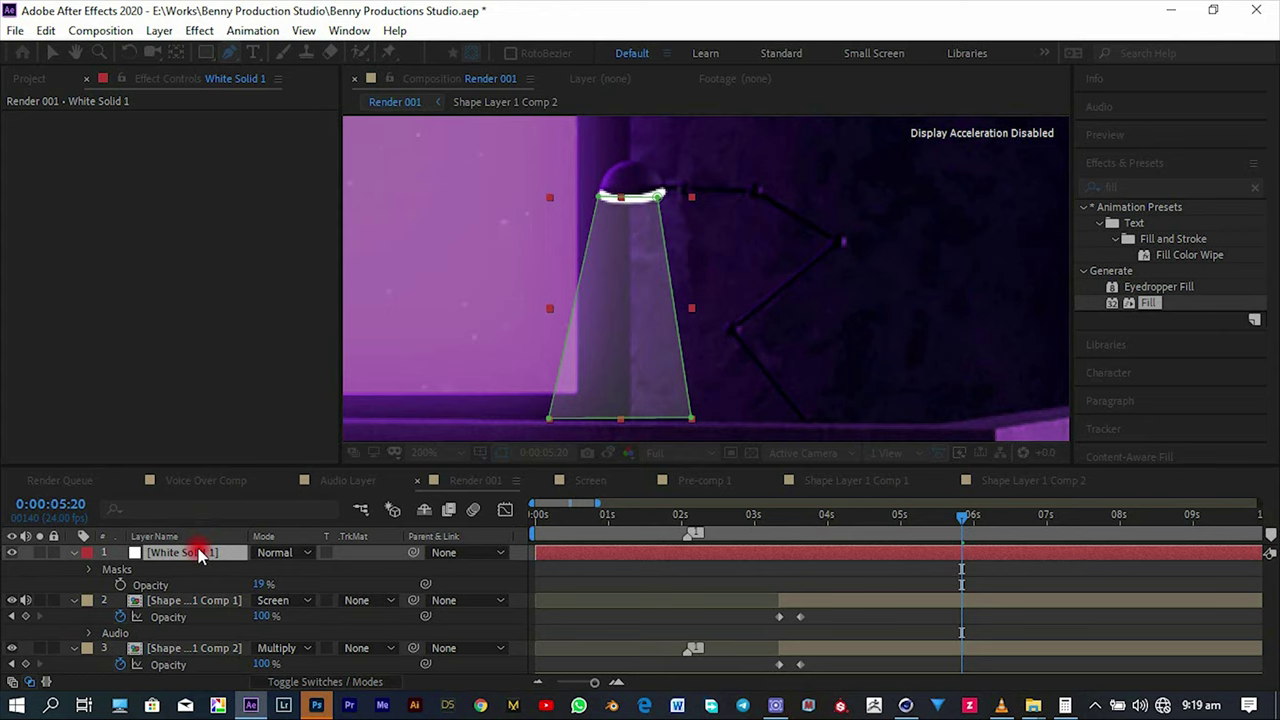
{"action": "left_click_drag", "start_coordinate": [723, 205], "coordinate": [165, 556]}
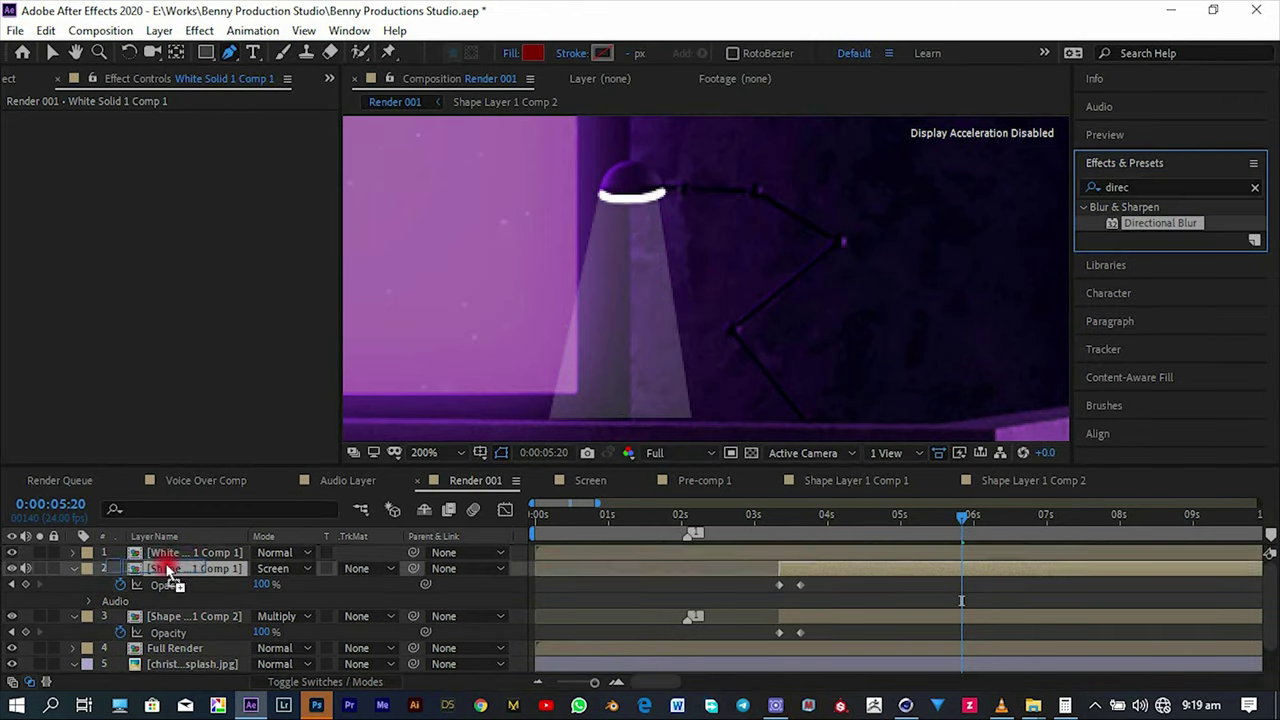
{"action": "left_click_drag", "start_coordinate": [418, 188], "coordinate": [794, 243]}
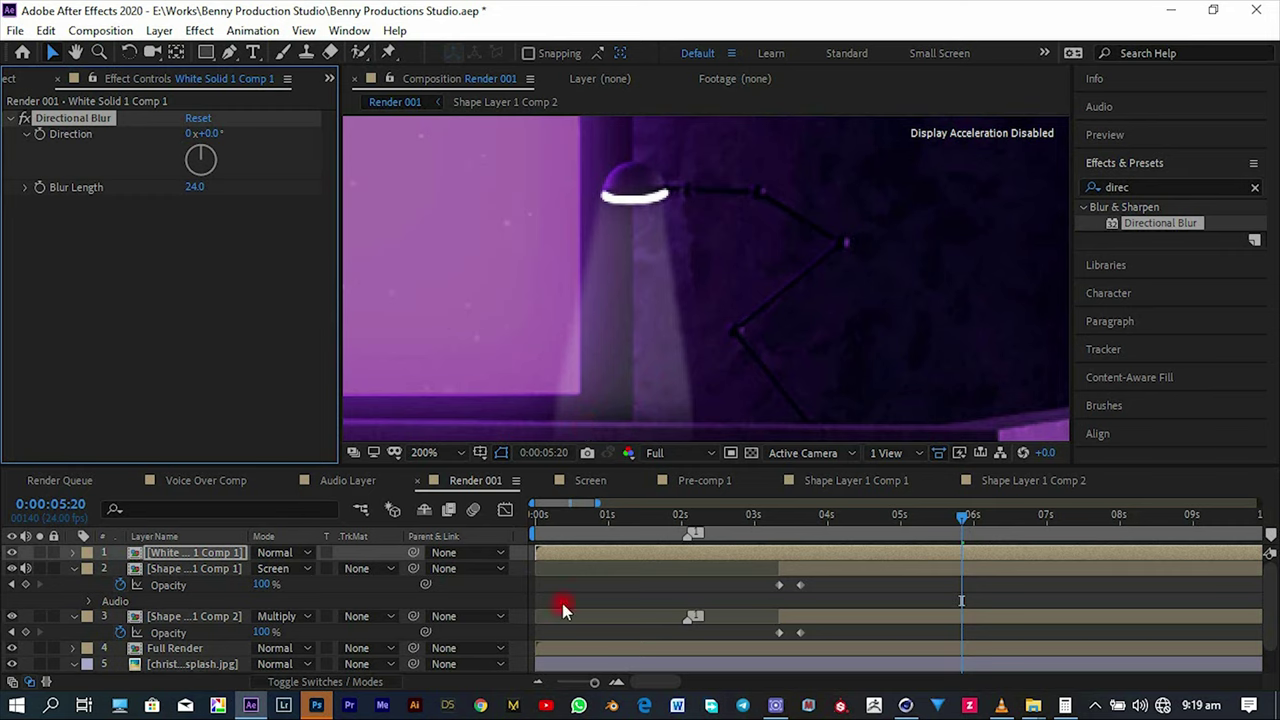
Copy the screen's opacity fade keyframes at 3:08 and paste them onto the light beam.
{"action": "key", "text": "comma"}
{"action": "key", "text": "comma"}
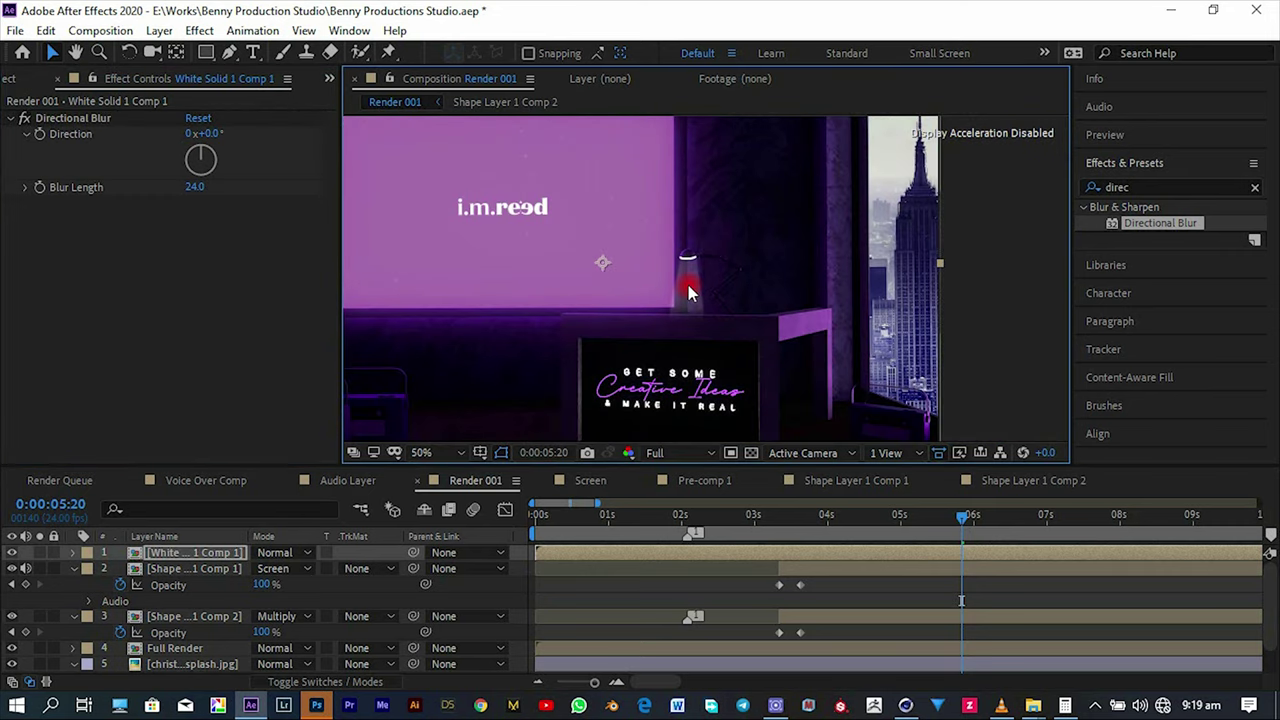
{"action": "left_click", "coordinate": [780, 519]}
{"action": "left_click", "coordinate": [786, 557]}
{"action": "key", "text": "t"}
{"action": "left_click", "coordinate": [775, 600]}
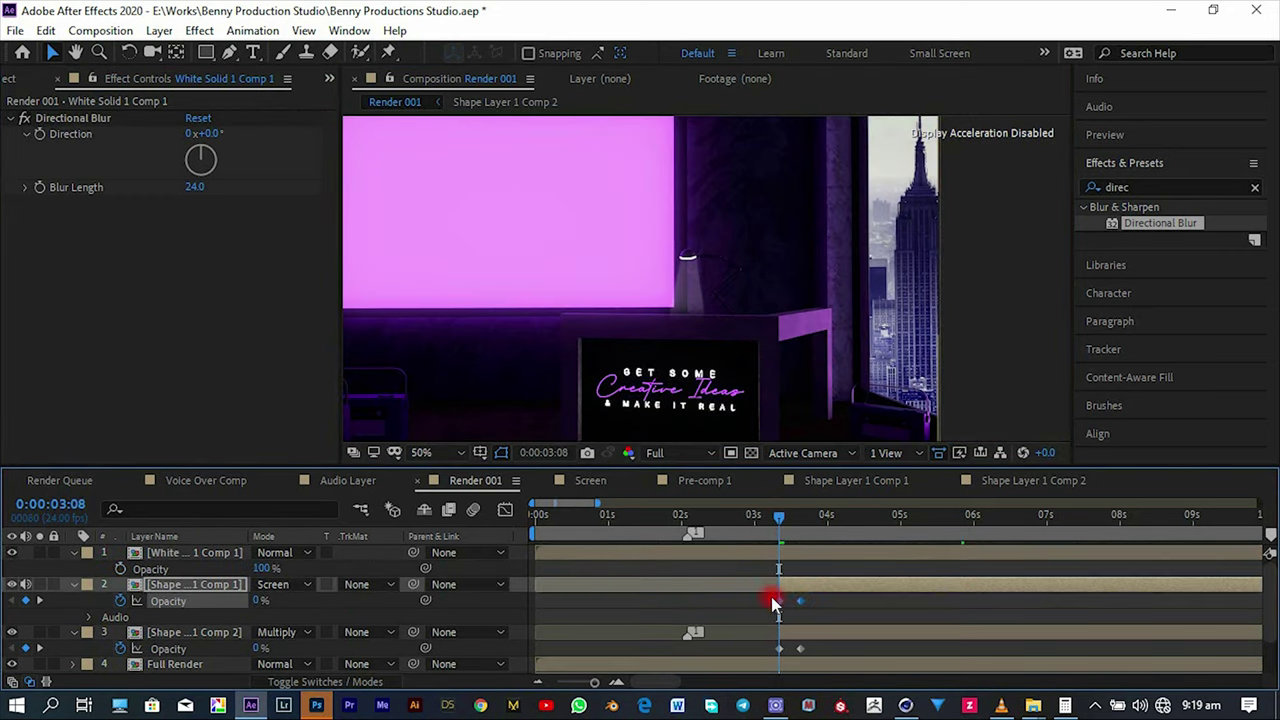
{"action": "left_click", "coordinate": [790, 567]}
{"action": "key", "text": "ctrl+v"}
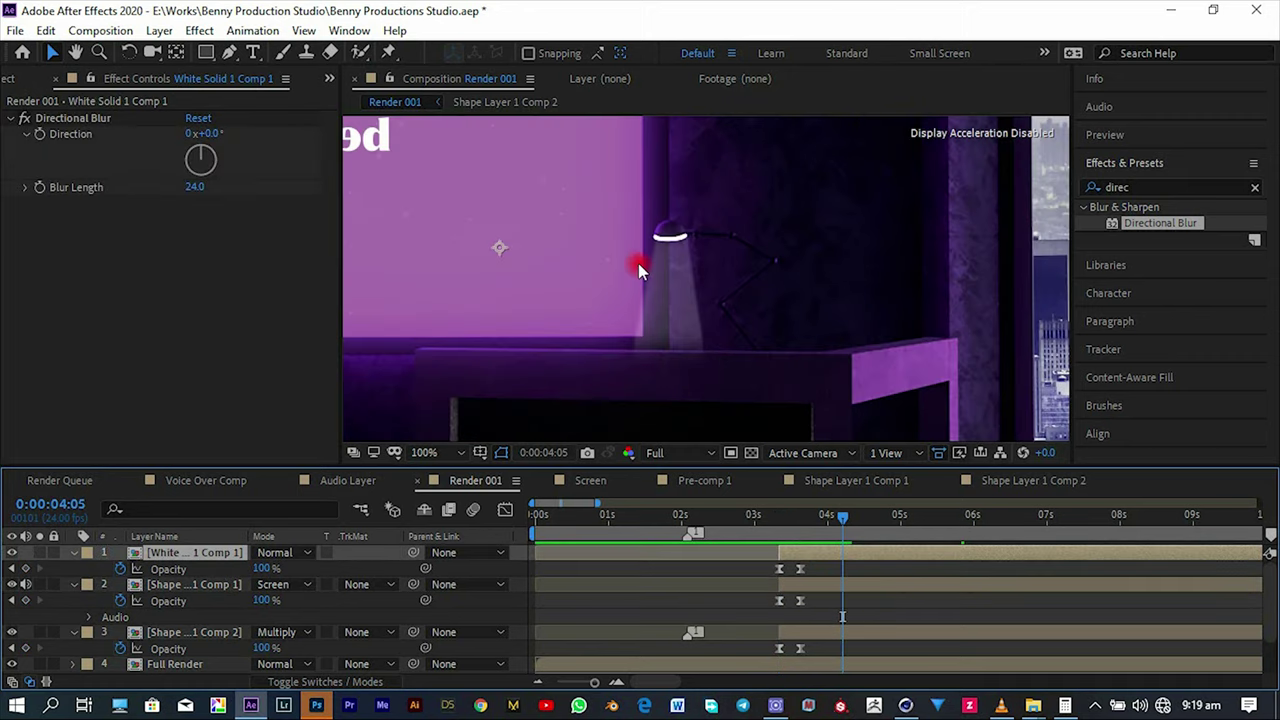
{"action": "left_click", "coordinate": [189, 552]}
{"action": "key", "text": "g"}
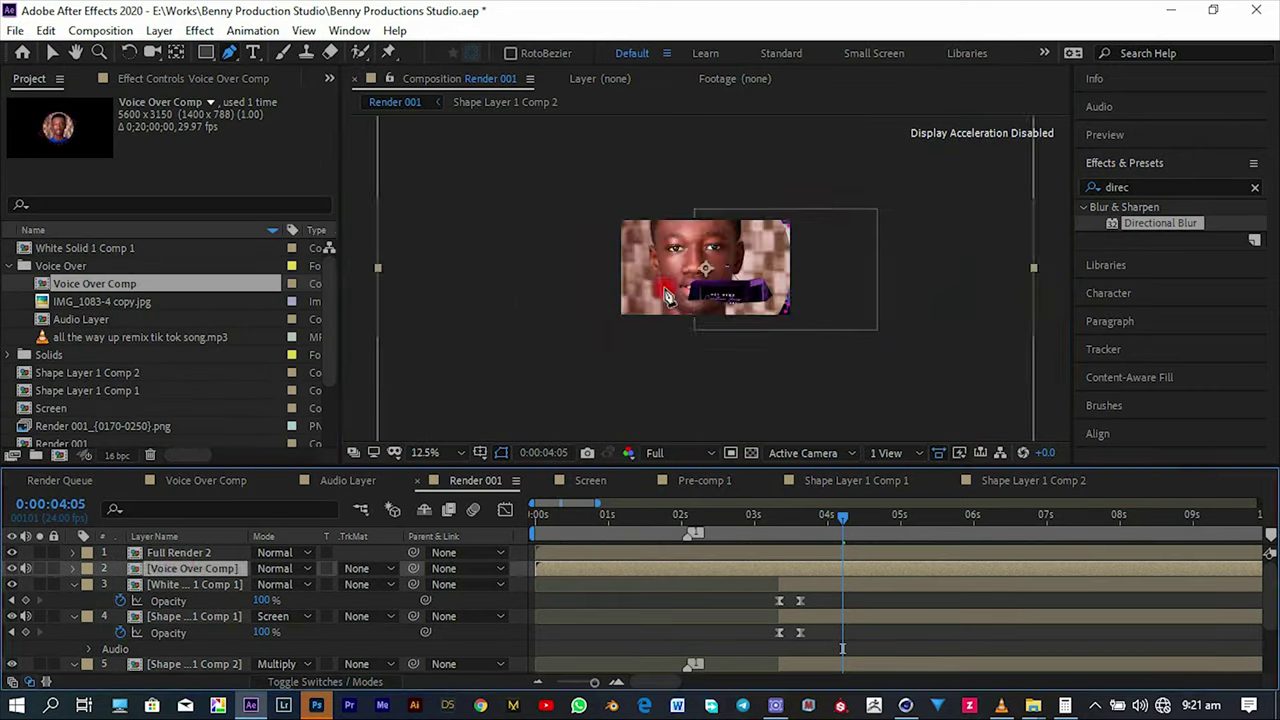
Slant the voice-over visualizer layer beside the screen, then adjust colour settings inside Voice Over Comp.
{"action": "left_click", "coordinate": [608, 201]}
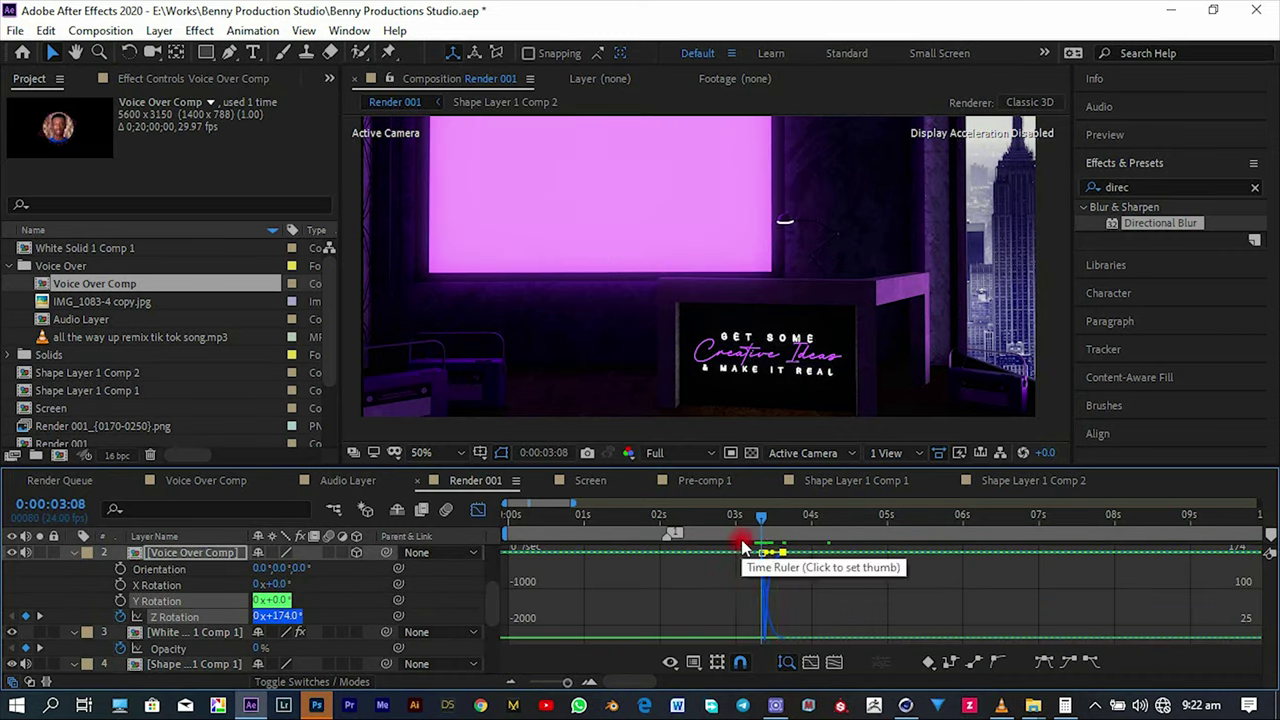
{"action": "scroll", "coordinate": [810, 372], "scroll_direction": "down", "scroll_amount": 1}
{"action": "scroll", "coordinate": [743, 297], "scroll_direction": "up", "scroll_amount": 3}
{"action": "scroll", "coordinate": [743, 297], "scroll_direction": "down", "scroll_amount": 2}
{"action": "key", "text": "alt+Tab"}
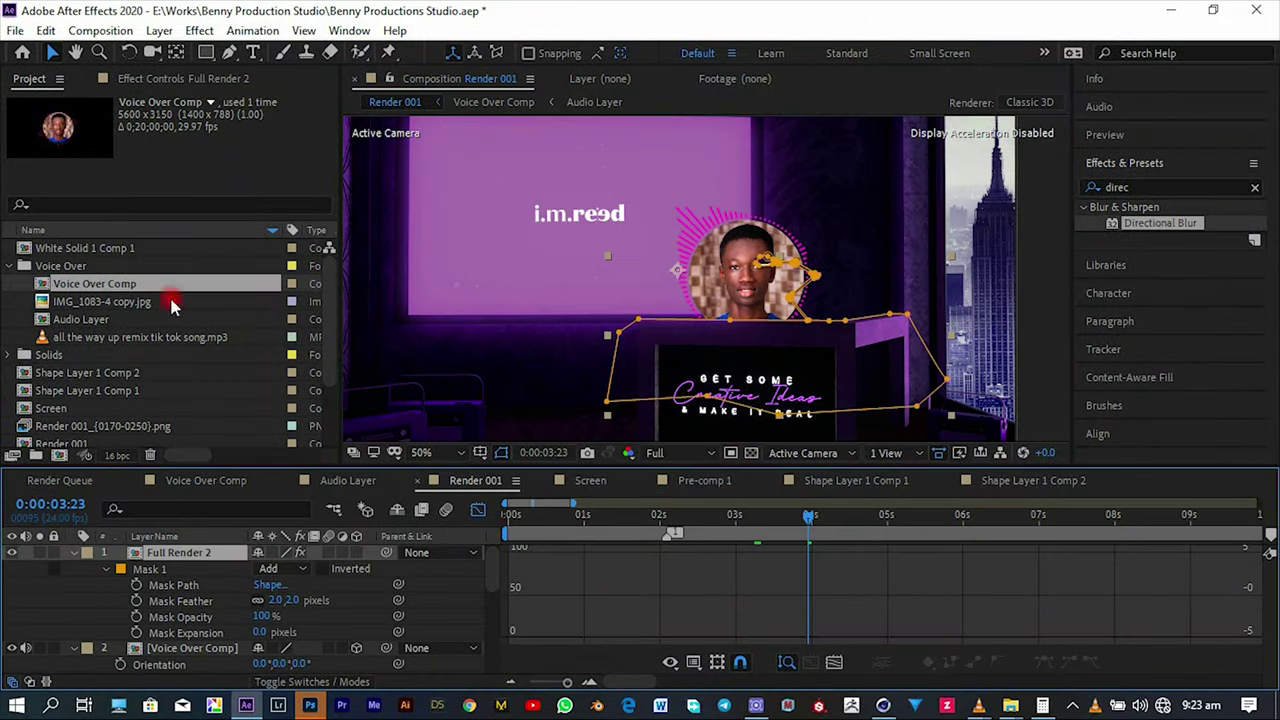
{"action": "double_click", "coordinate": [94, 283]}
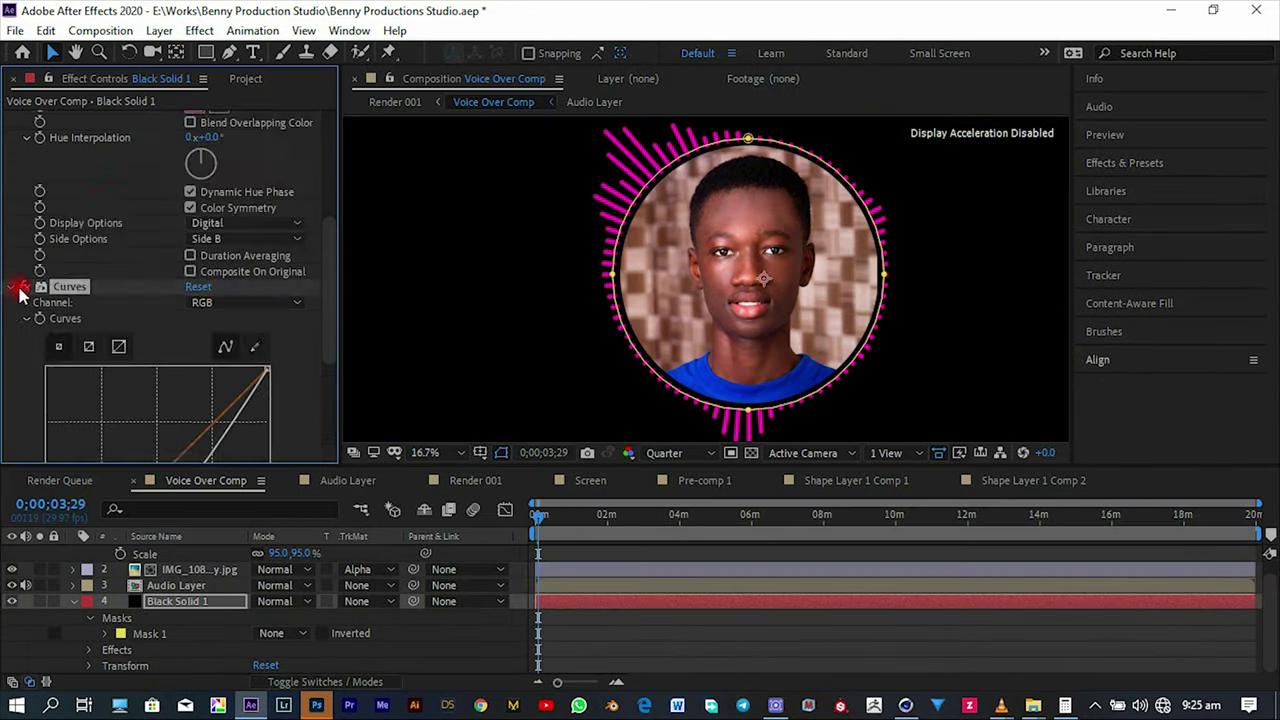
{"action": "left_click", "coordinate": [428, 52]}
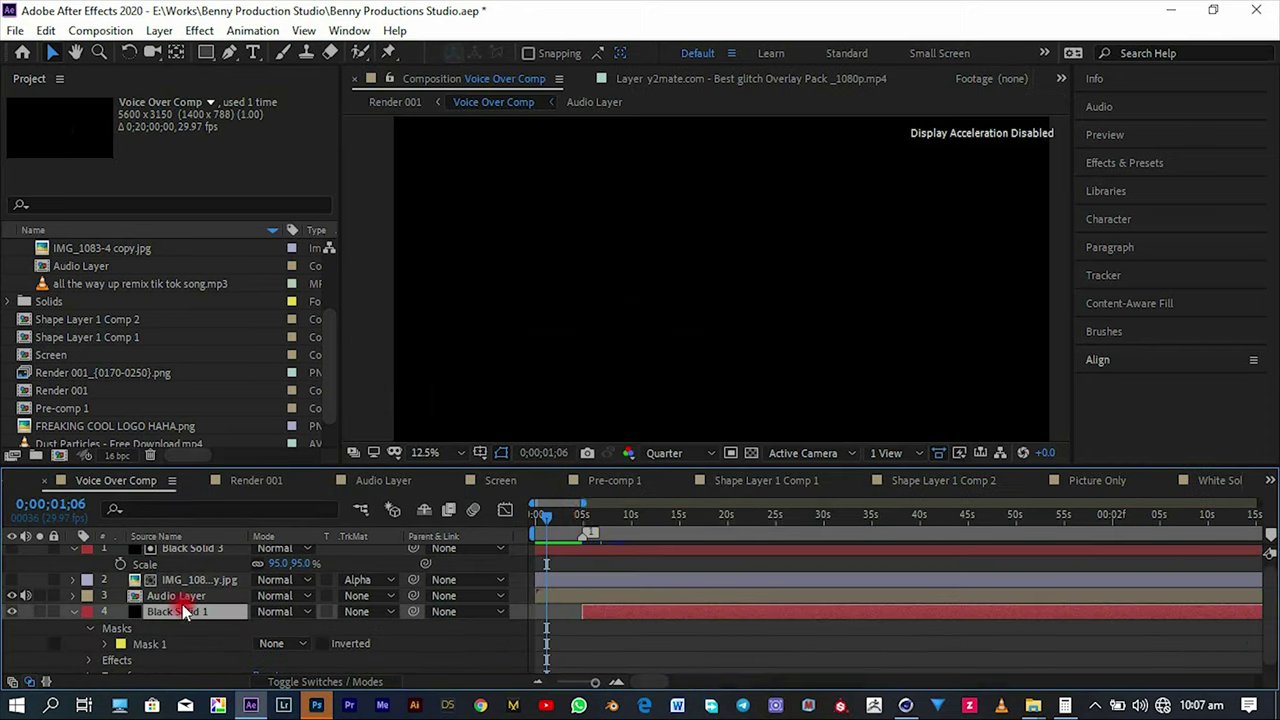
Apply Gaussian Blur to the shape layer, save, and tint Picture Only with a magenta Photo Filter.
{"action": "left_click", "coordinate": [579, 516]}
{"action": "scroll", "coordinate": [576, 527], "scroll_direction": "up", "scroll_amount": 3, "text": "alt"}
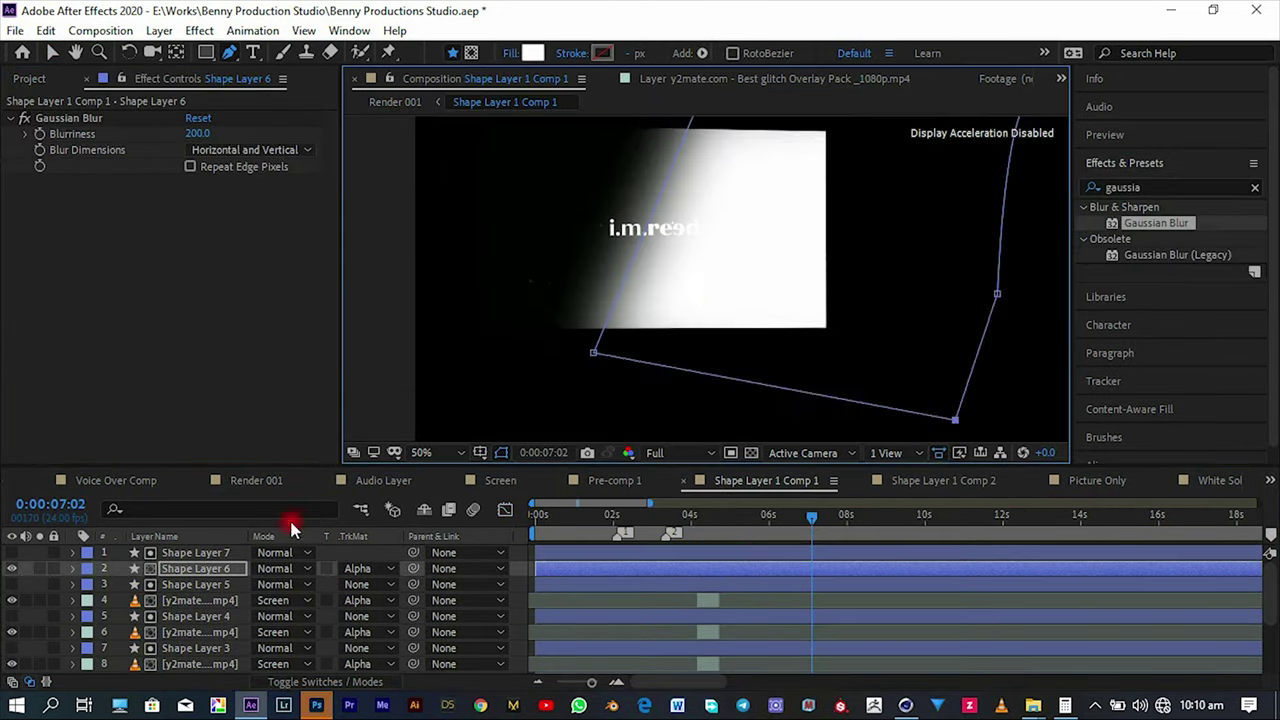
{"action": "left_click", "coordinate": [258, 480]}
{"action": "key", "text": "ctrl+s"}
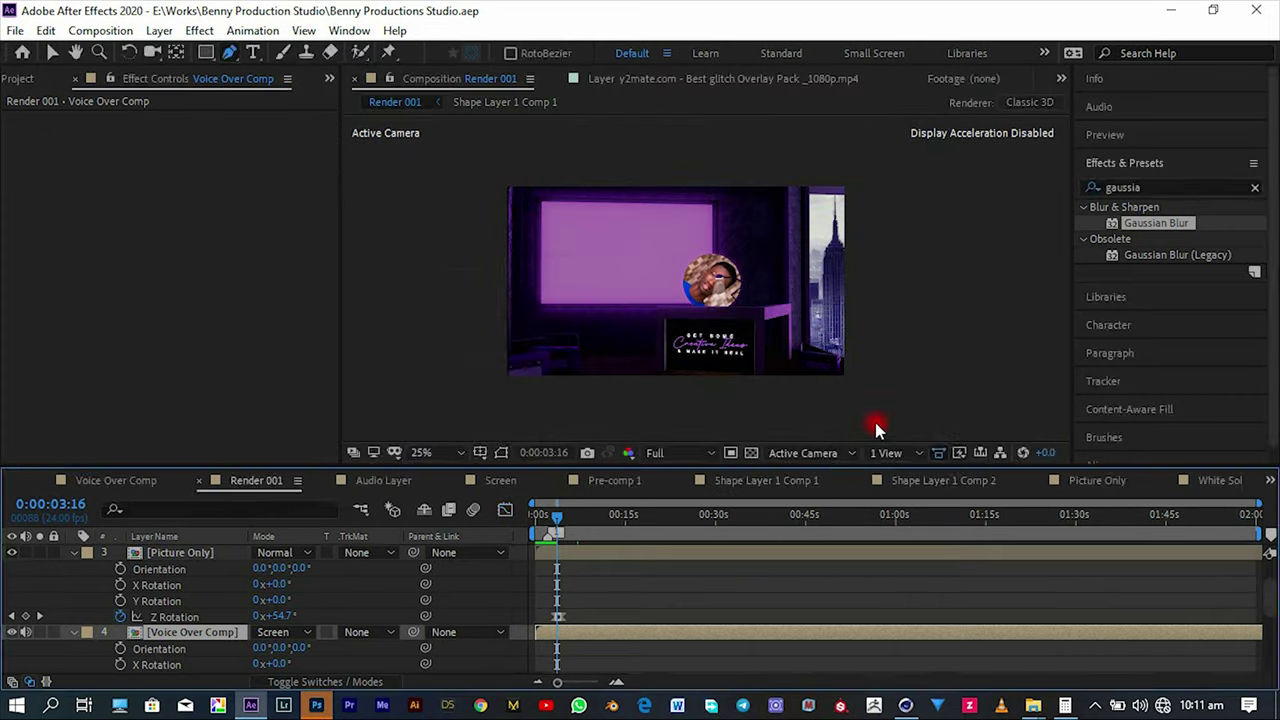
{"action": "left_click", "coordinate": [280, 138]}
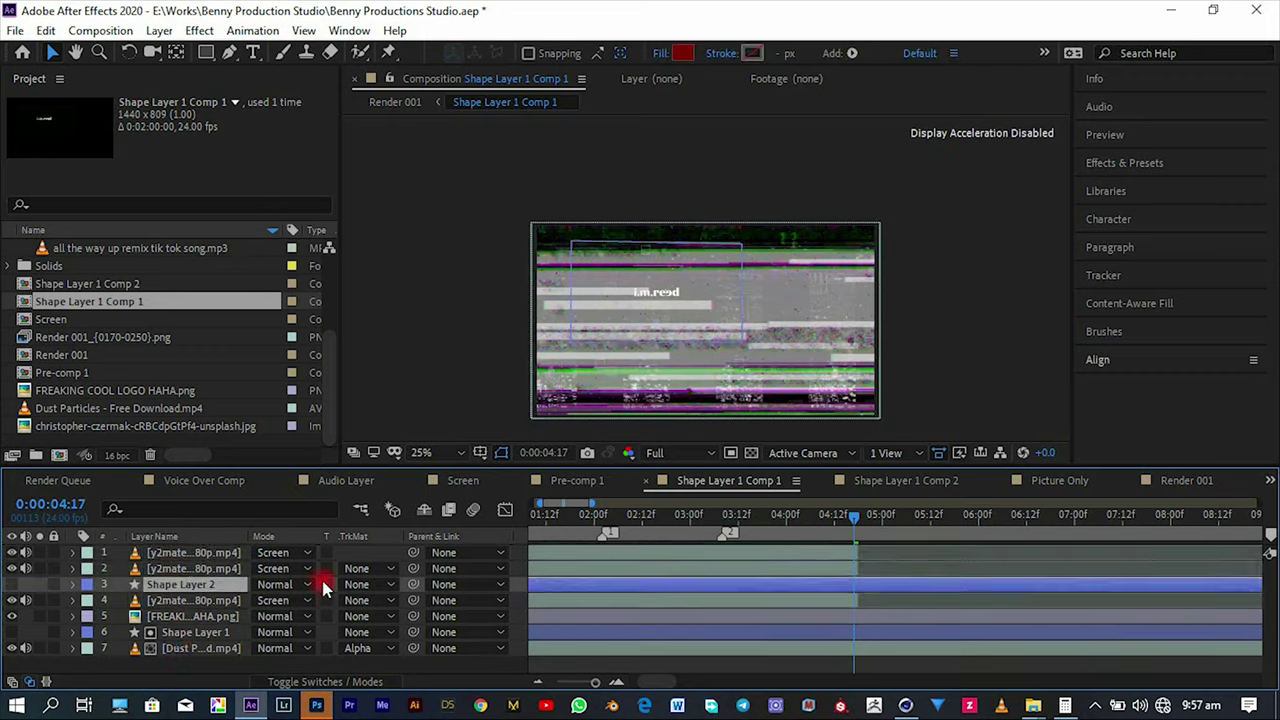
Matte the glitch clips: one to Shape Layer 3 as luma, another to its shape's alpha.
{"action": "left_click", "coordinate": [357, 585]}
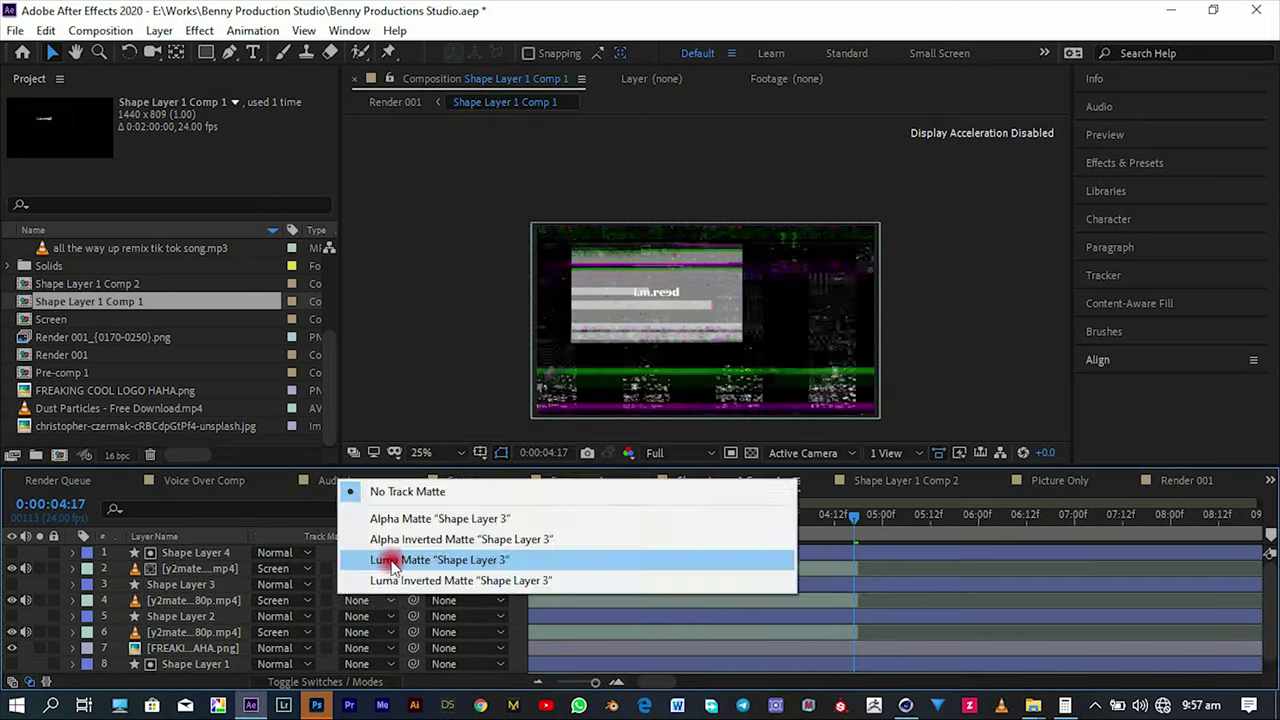
{"action": "left_click", "coordinate": [386, 560]}
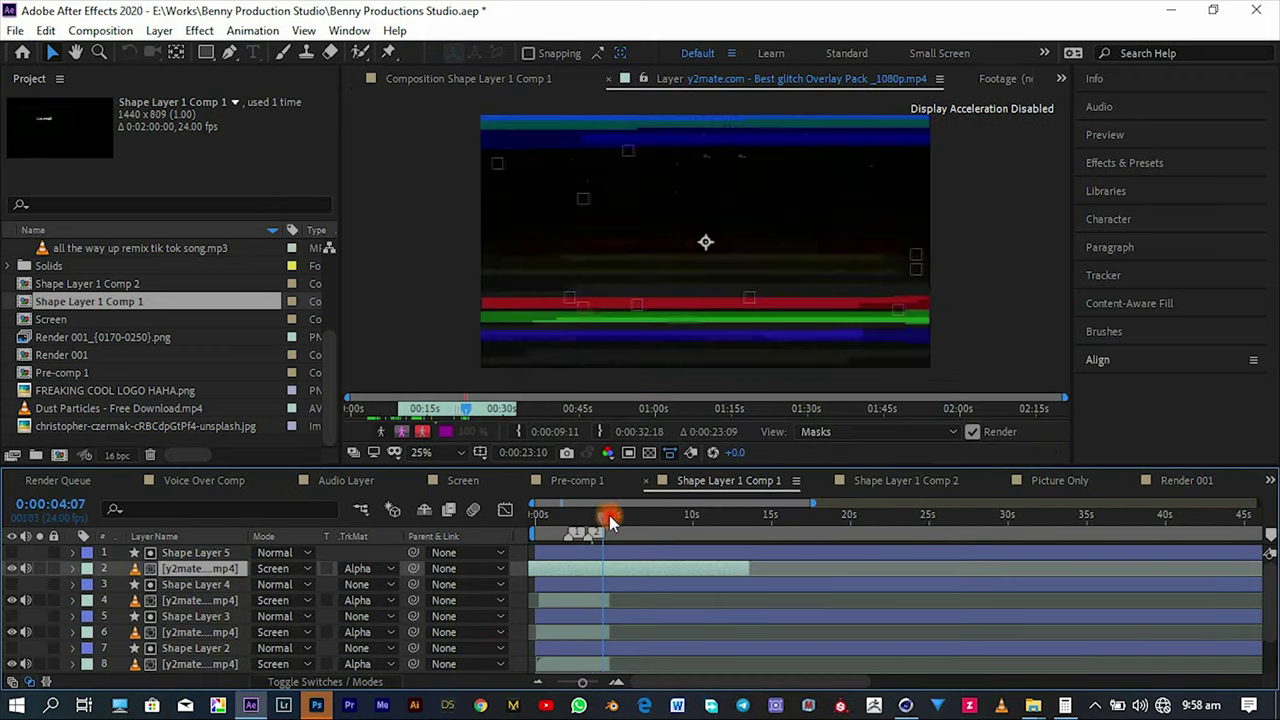
{"action": "left_click", "coordinate": [357, 568]}
{"action": "left_click", "coordinate": [386, 610]}
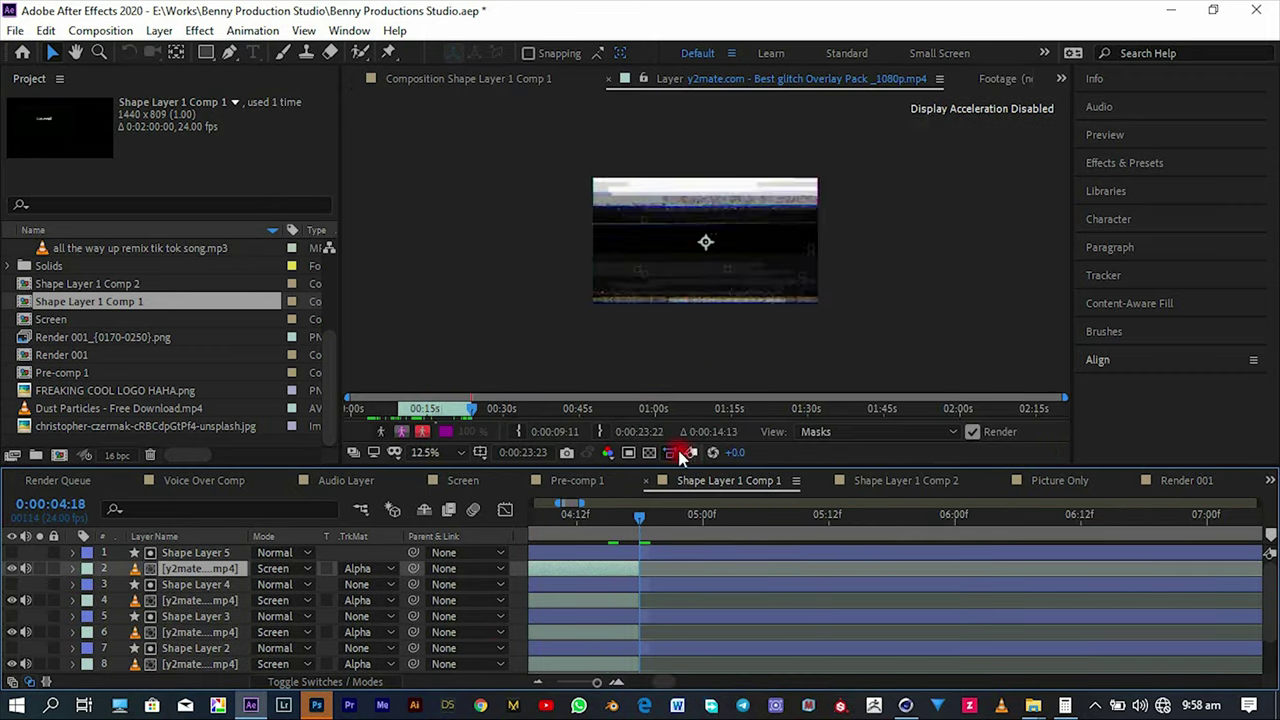